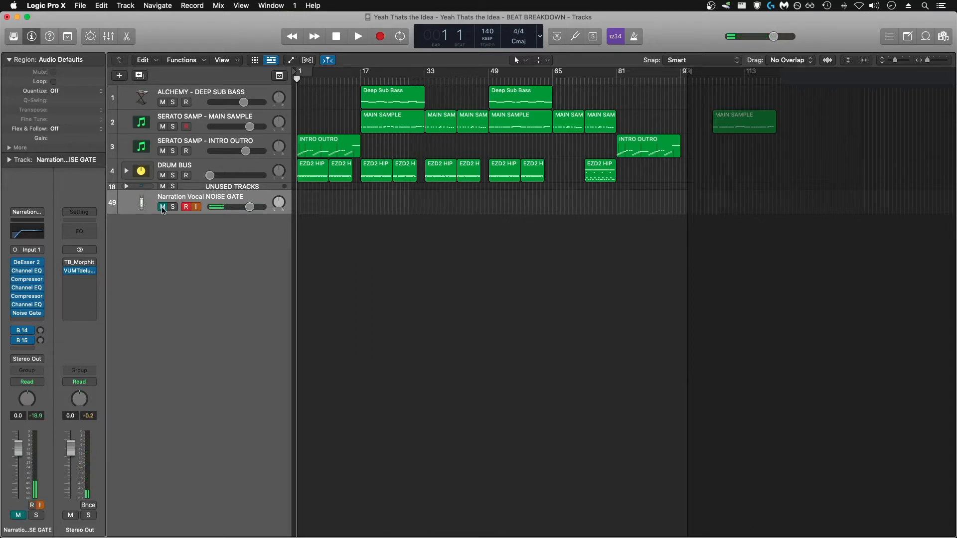
Play the arrangement from bar 1 while viewing the Serato Sample and AULowpass plug-ins on the INTRO OUTRO track, closing both
key("space")
key("ctrl+m")
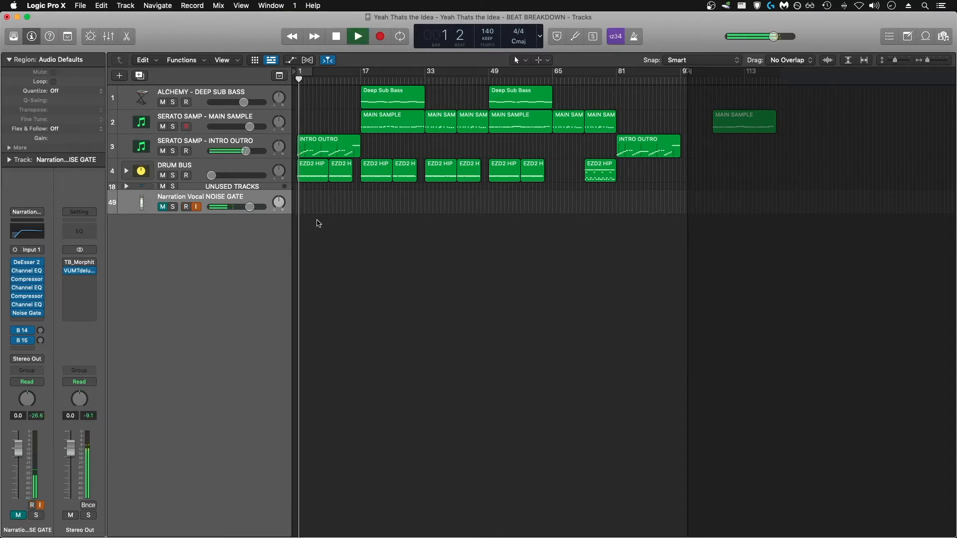
left_click(204, 146)
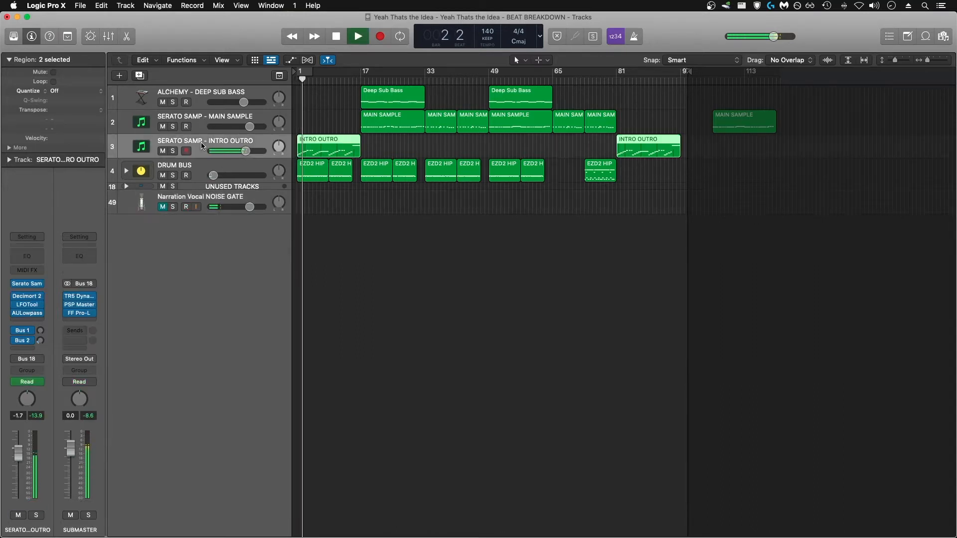
left_click(27, 285)
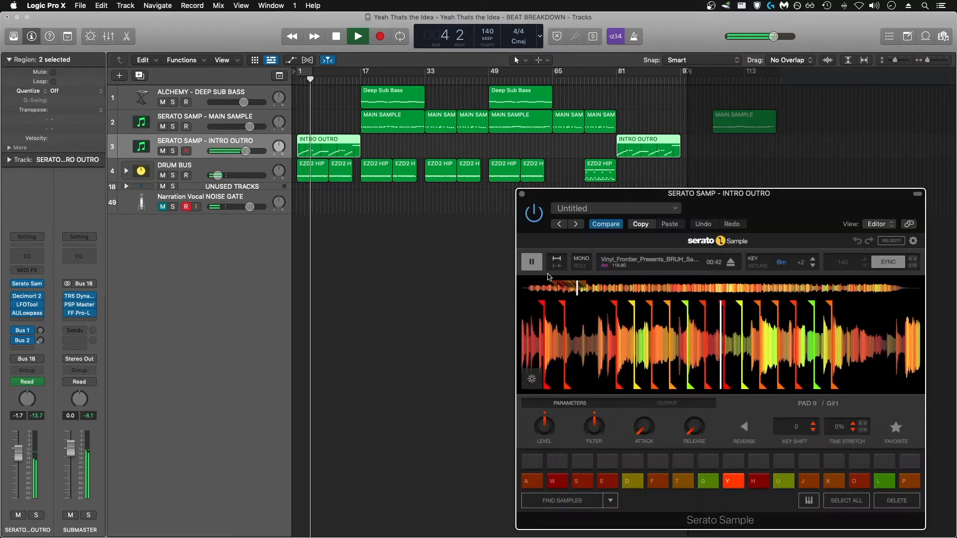
left_click(28, 313)
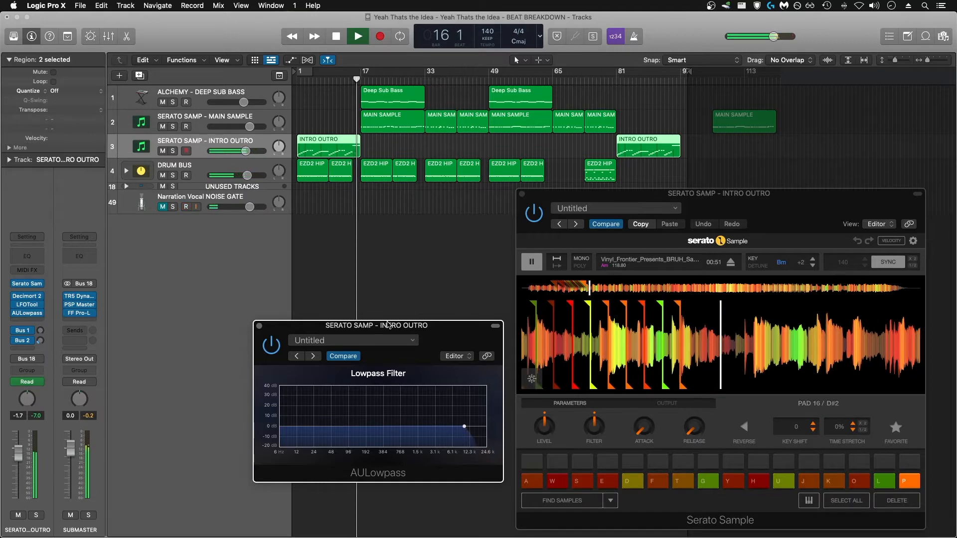
left_click(259, 326)
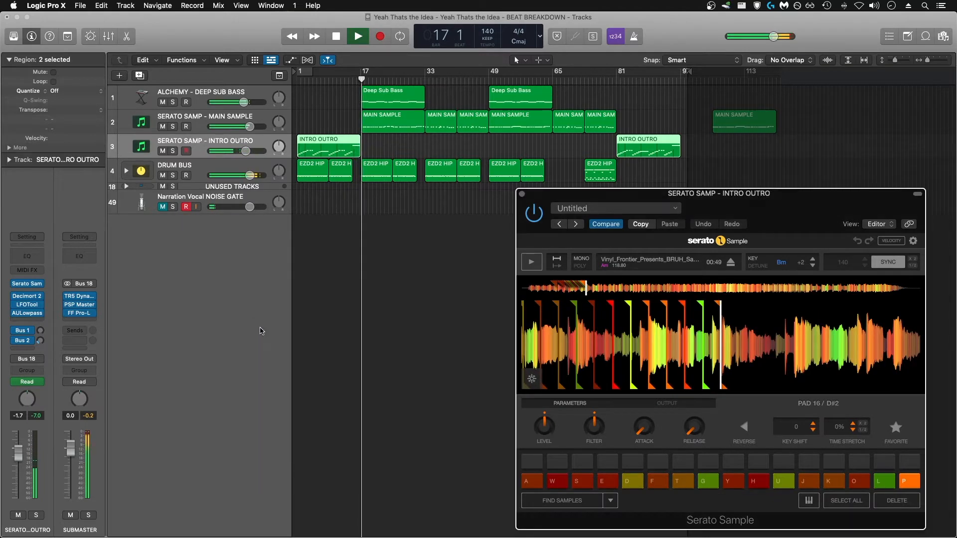
left_click(522, 194)
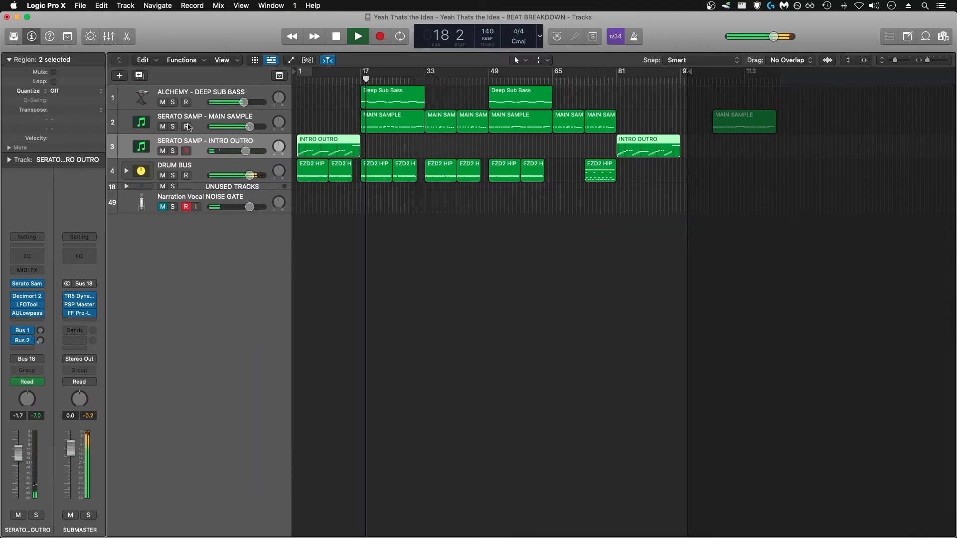
Show the Serato Sample instrument of the MAIN SAMPLE track to view its chops during playback
left_click(203, 113)
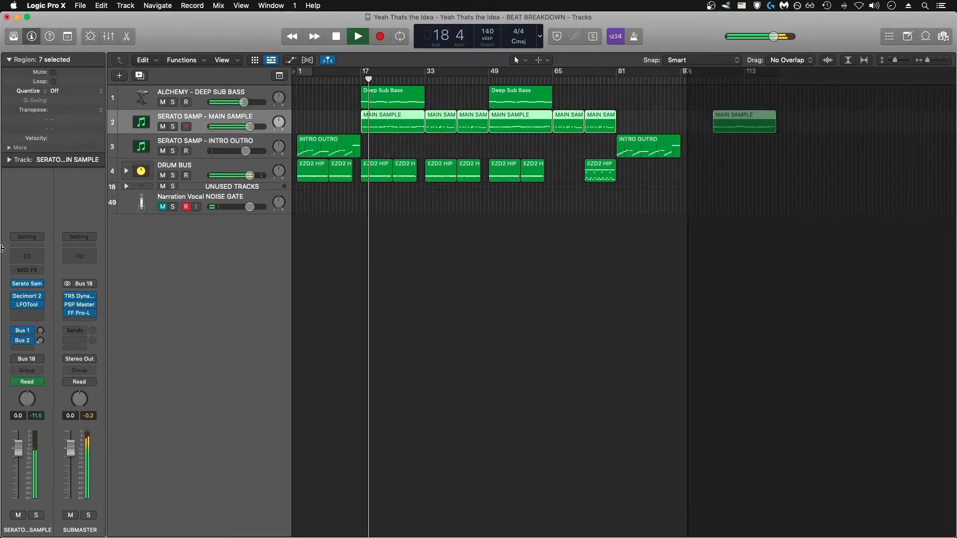
left_click(28, 284)
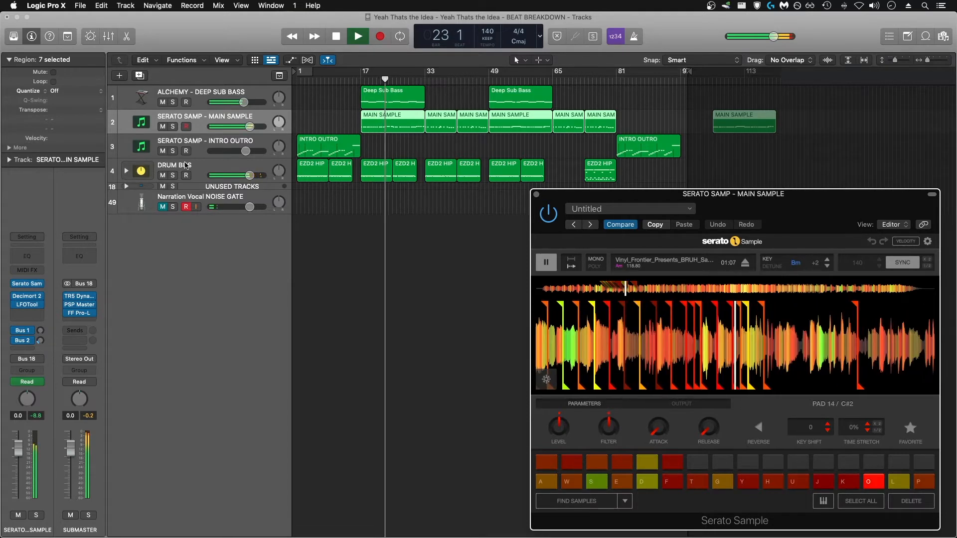
Expand the DRUM BUS stack, view the EZdrummer instrument on the EZD2 HIP HOP - KAYNE KIT track, and collapse the stack again
left_click(119, 173)
left_click(126, 170)
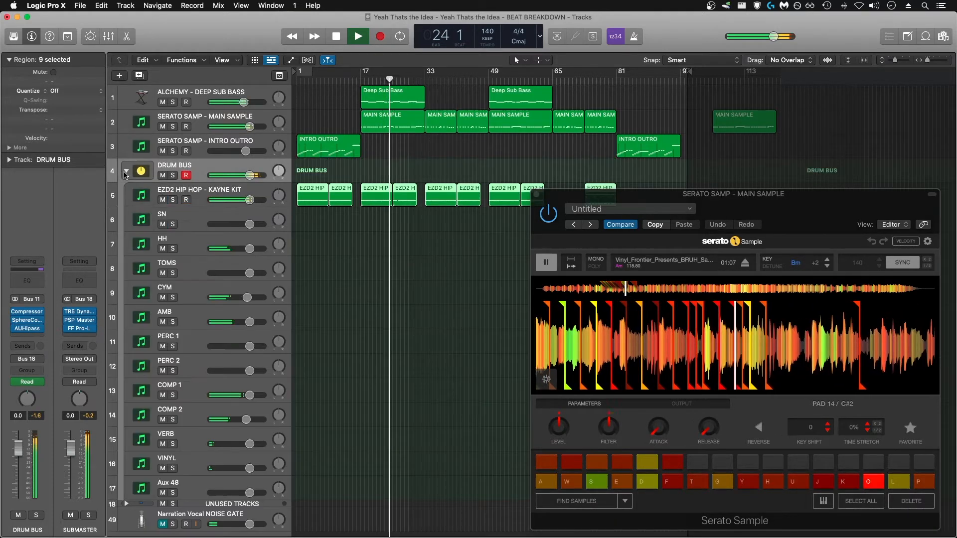
left_click(192, 189)
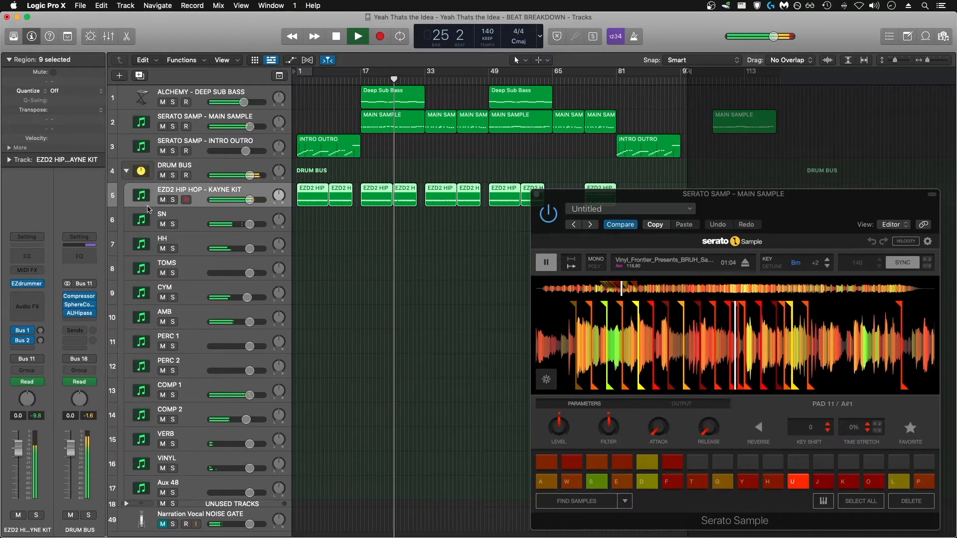
left_click(26, 284)
left_click_drag(552, 155, 315, 160)
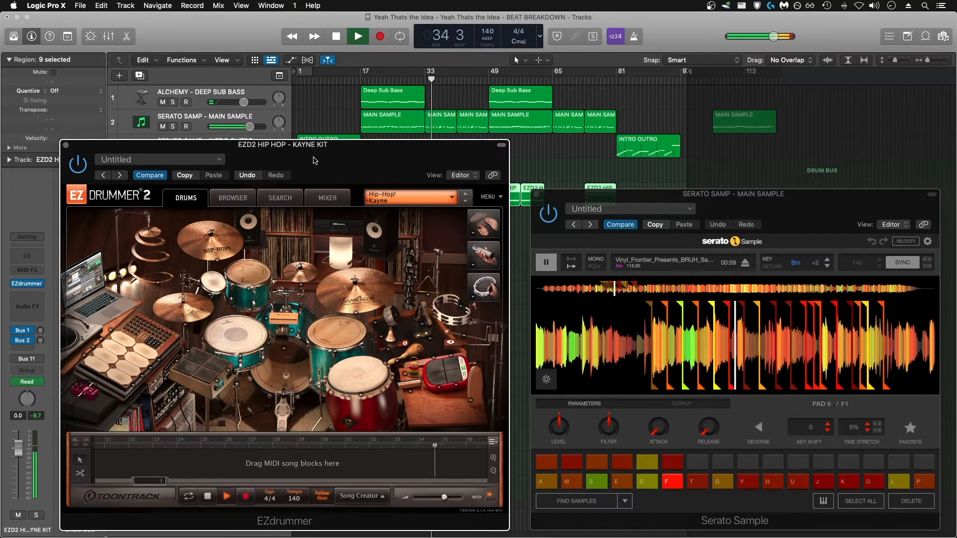
left_click(66, 145)
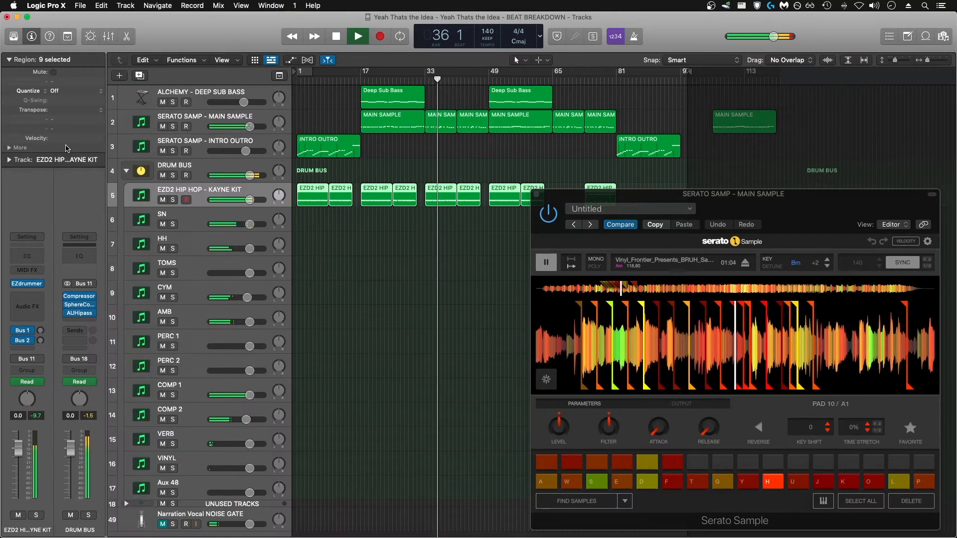
left_click(126, 171)
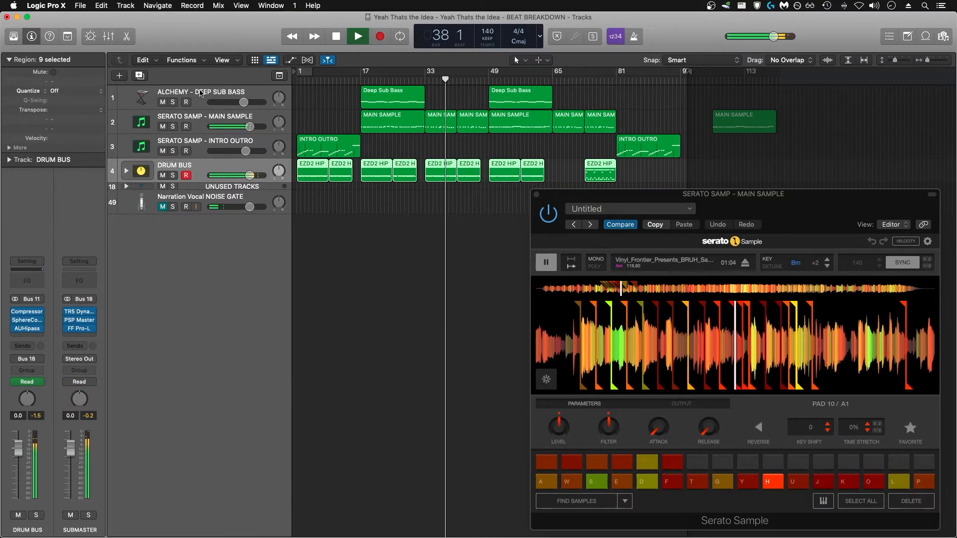
View the Alchemy instrument with its Deep Sub Bass preset on the ALCHEMY - DEEP SUB BASS track and close it
left_click(181, 97)
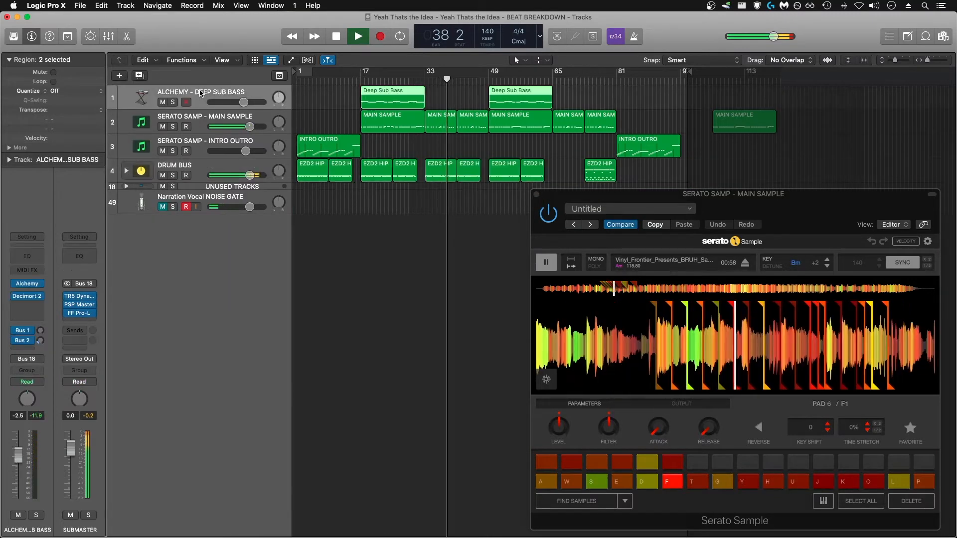
left_click(28, 286)
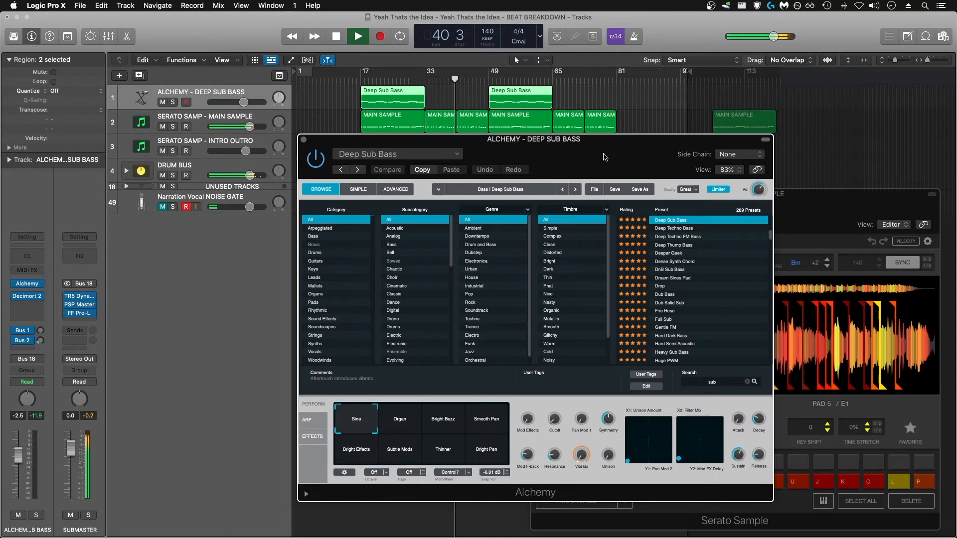
left_click_drag(605, 157, 337, 179)
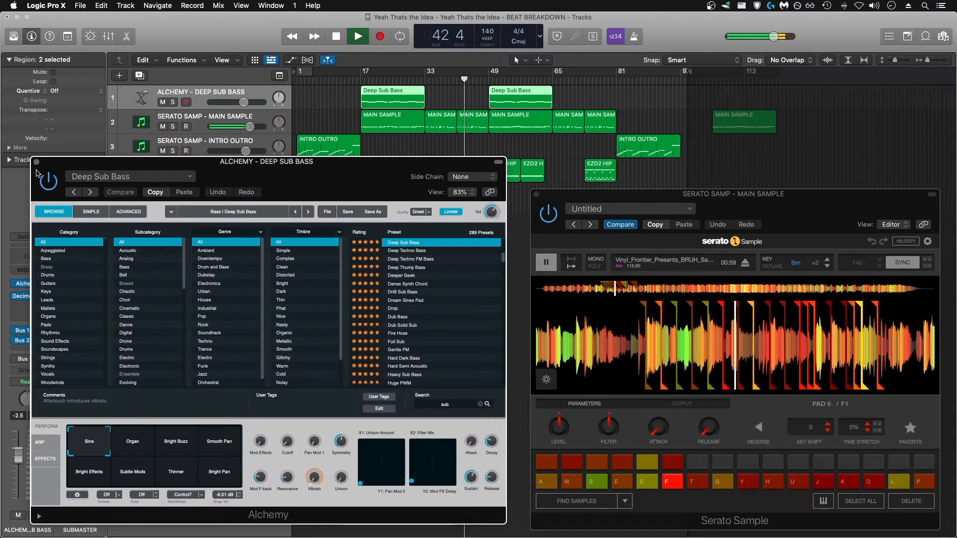
left_click(37, 162)
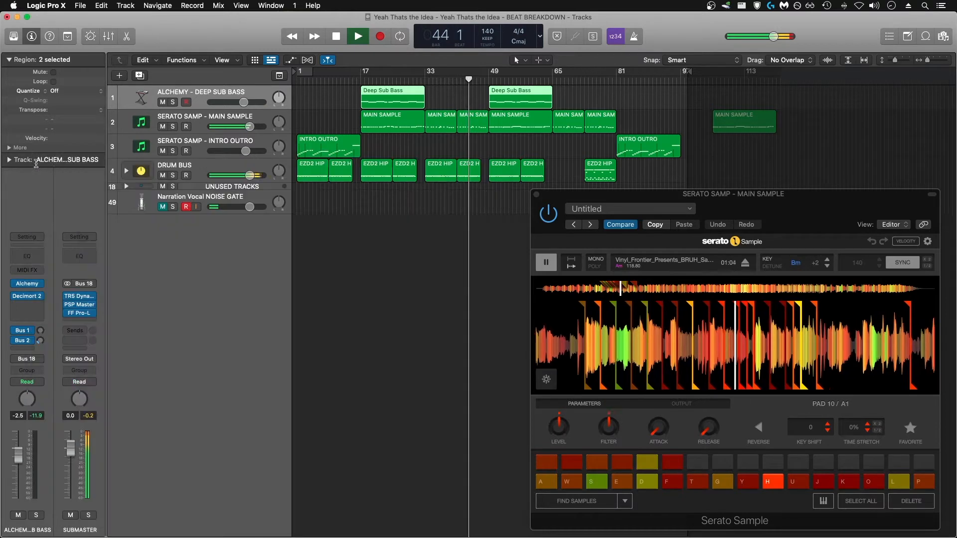
Select all regions in the arrangement and examine their combined notes in the Piano Roll, with the Serato Sample window closed
left_click_drag(630, 159, 335, 100)
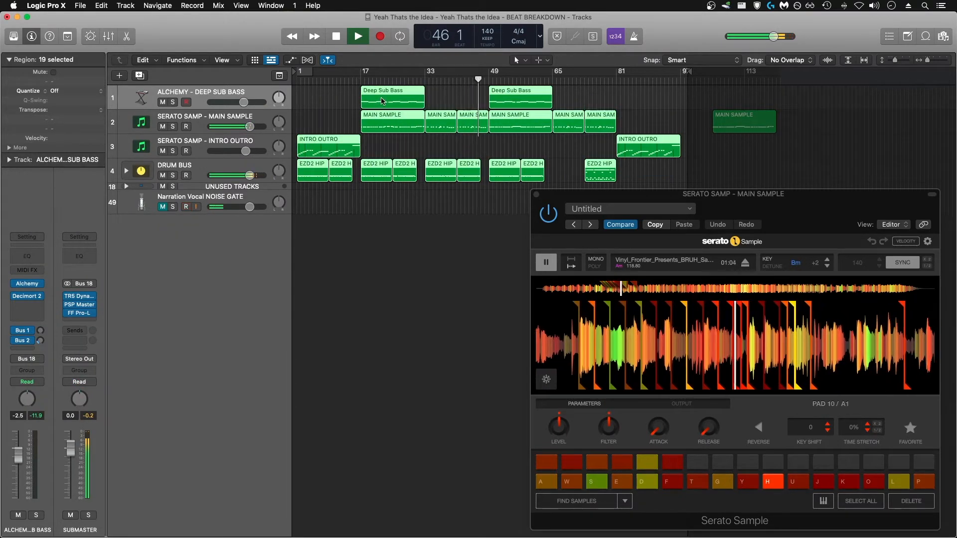
key("p")
left_click(535, 194)
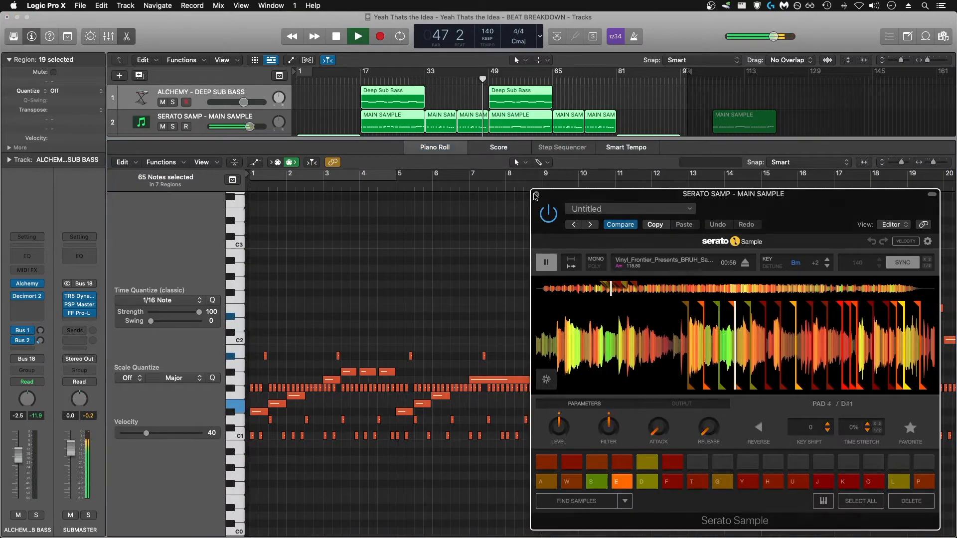
left_click_drag(902, 167, 906, 165)
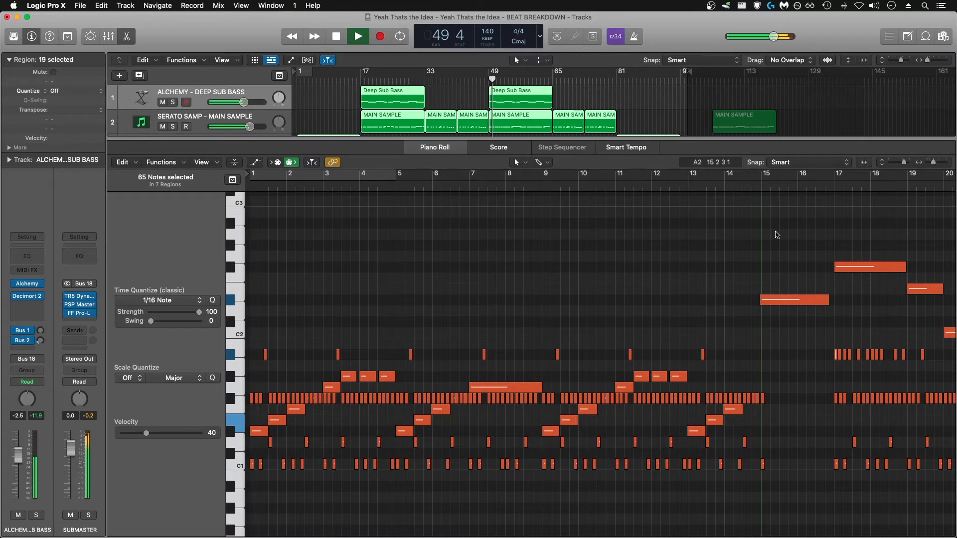
left_click(312, 162)
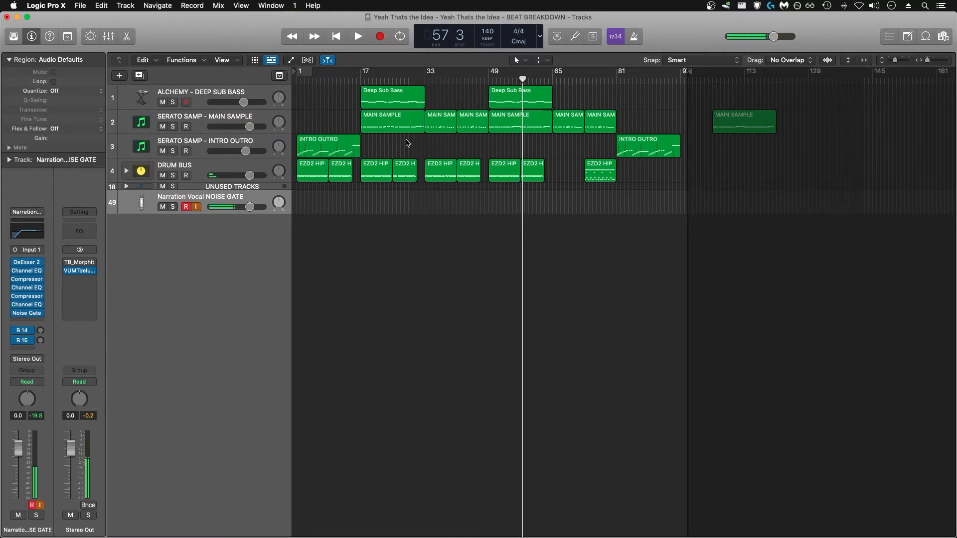
left_click(344, 152)
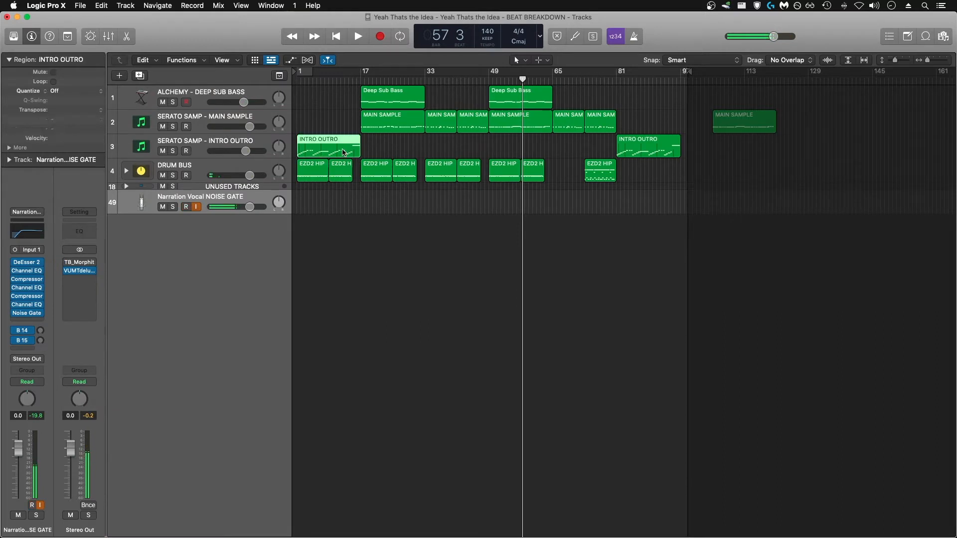
left_click(407, 124)
left_click_drag(401, 142, 477, 124)
left_click(390, 143)
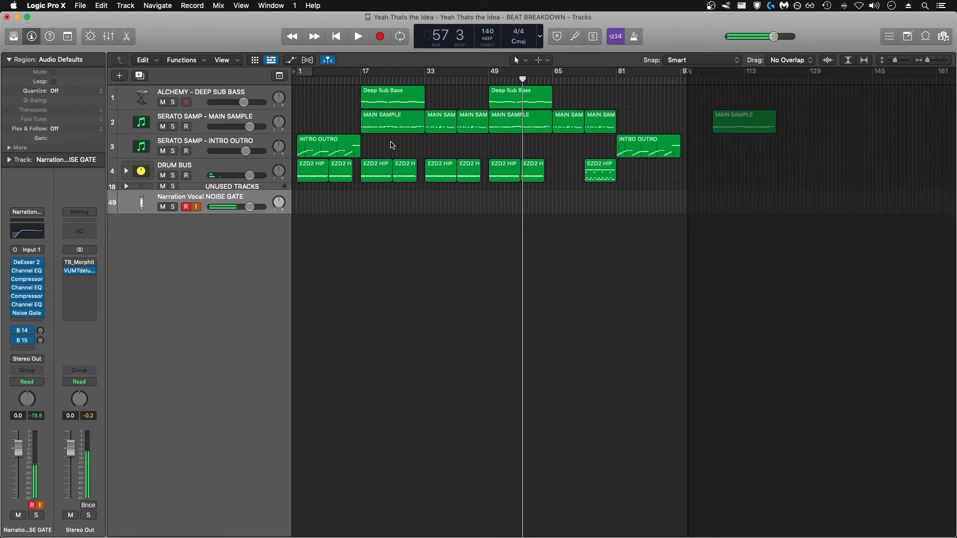
left_click(214, 167)
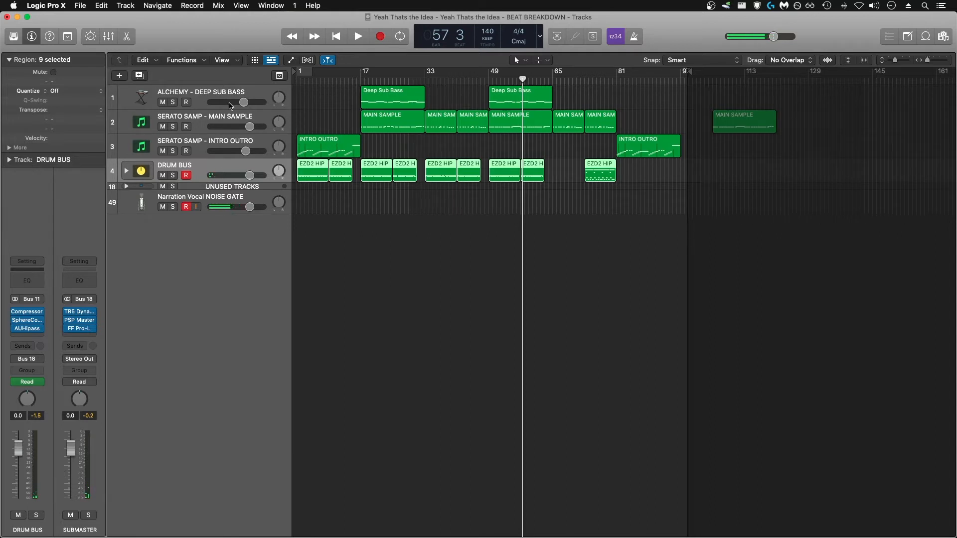
left_click(204, 95)
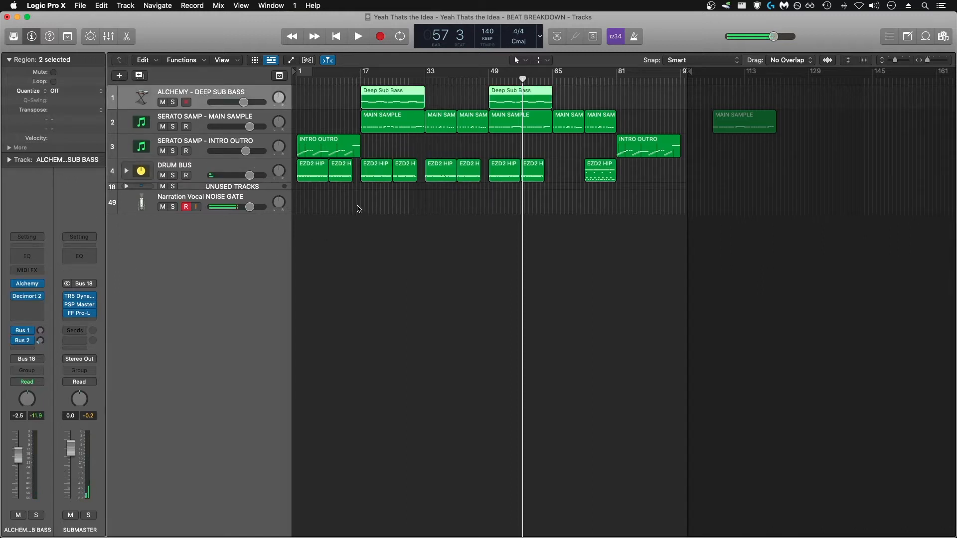
left_click(347, 203)
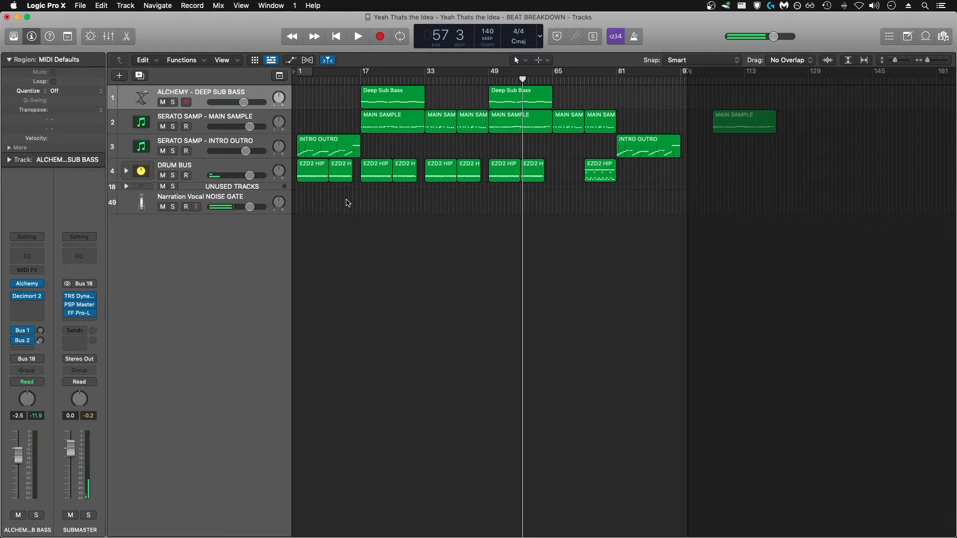
Bypass Decimort 2 and LFOTool on the MAIN SAMPLE track and audition the sample dry in Serato Sample
left_click(169, 118)
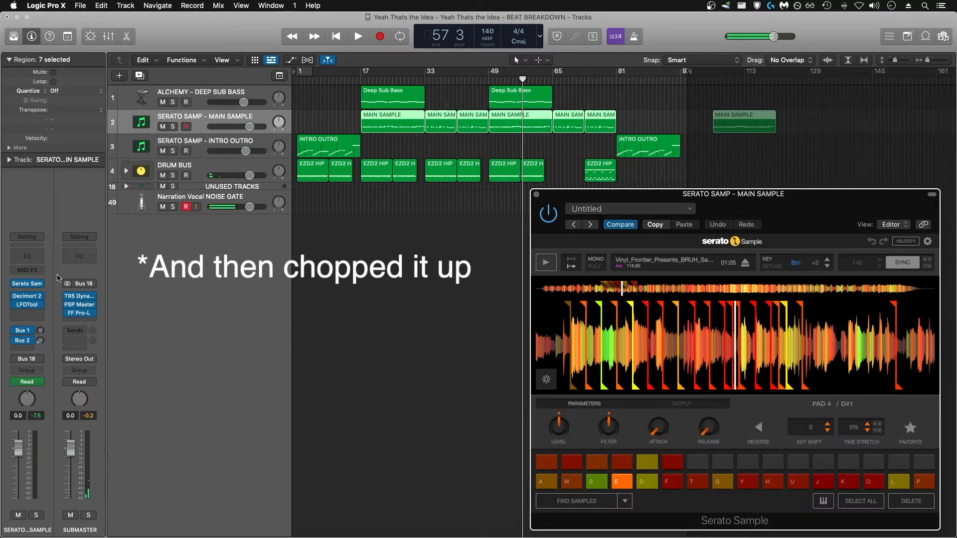
mouse_move(20, 295)
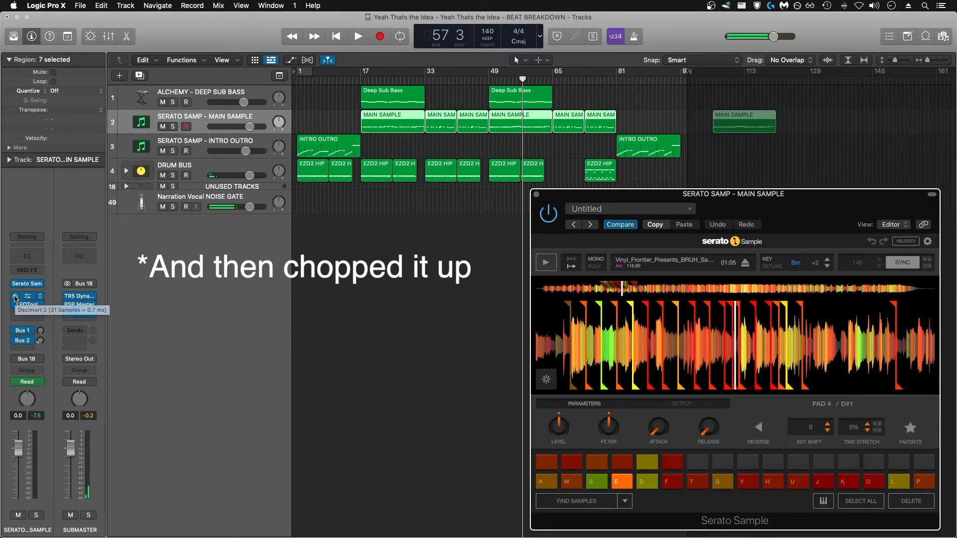
left_click(15, 297)
left_click(16, 305)
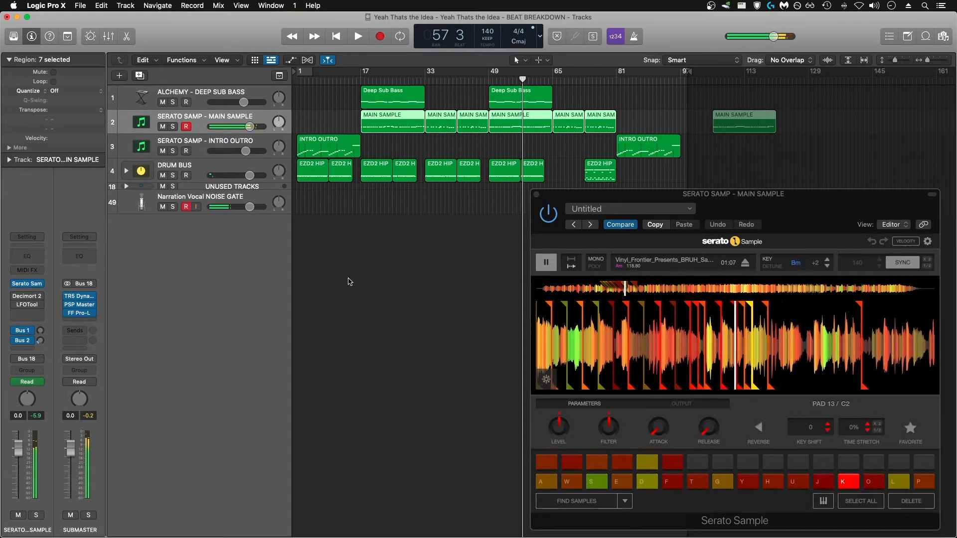
left_click(545, 258)
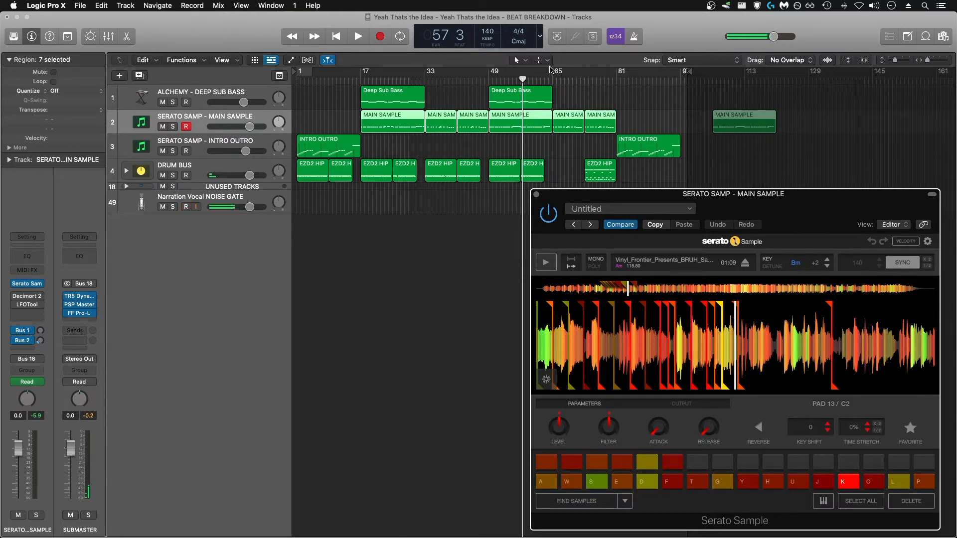
Close Serato Sample, show Decimort 2 on the MAIN SAMPLE track below the arrangement, and re-enable the effect
left_click(536, 195)
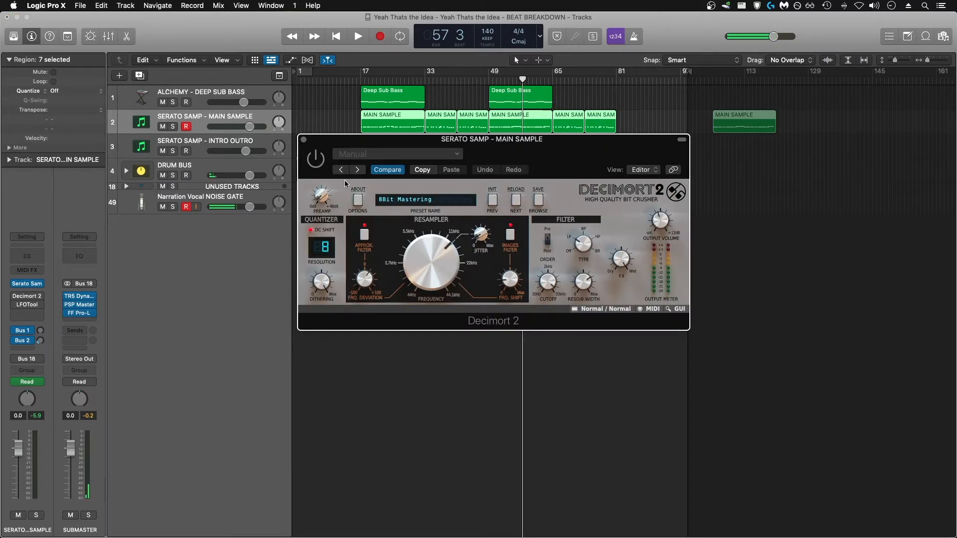
left_click_drag(602, 154, 607, 255)
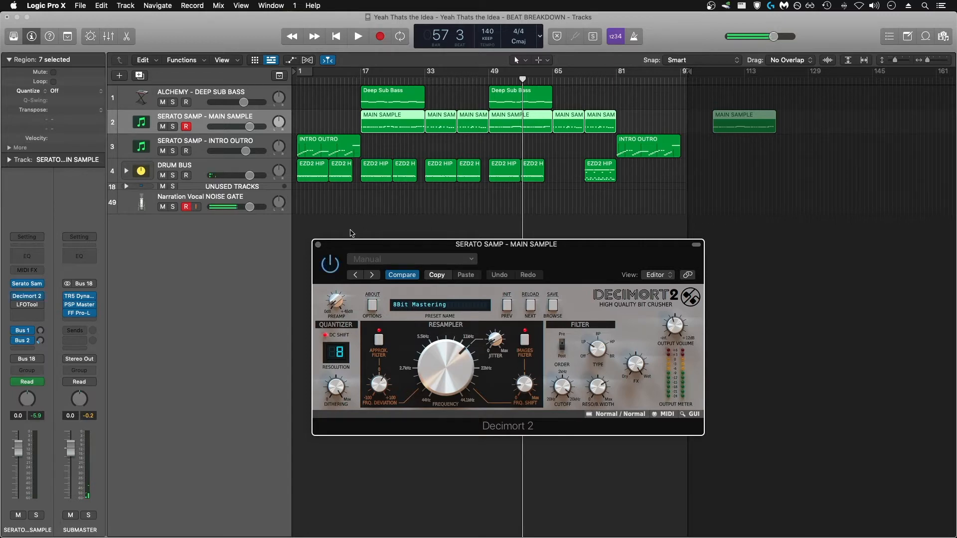
Solo the MAIN SAMPLE track and play it from bar 33, switching Decimort 2 off and on to compare the sound
left_click(424, 80)
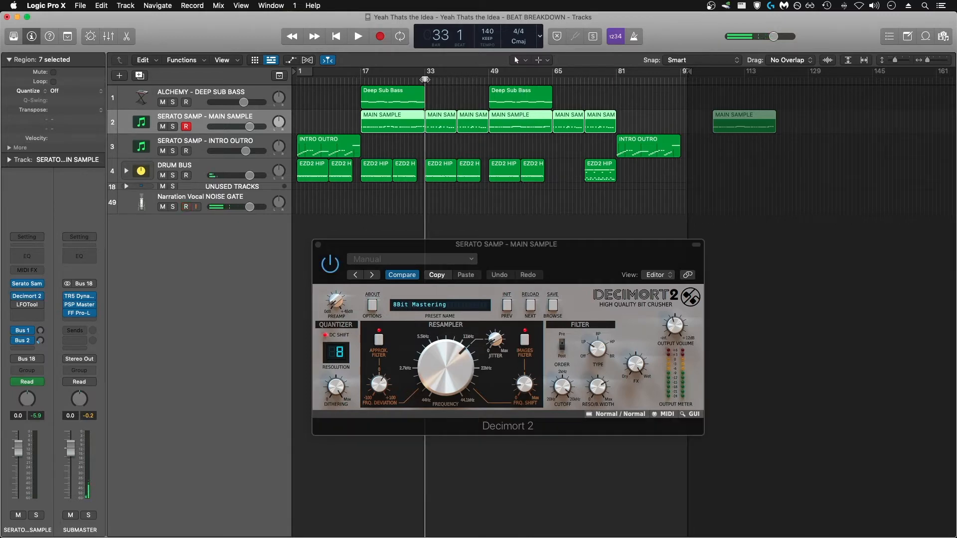
left_click(177, 129)
key("space")
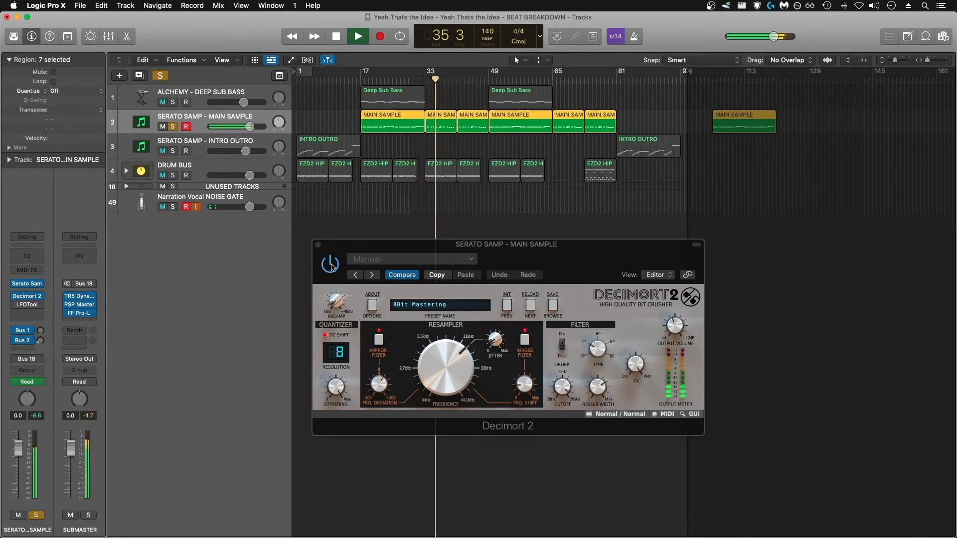
left_click(331, 266)
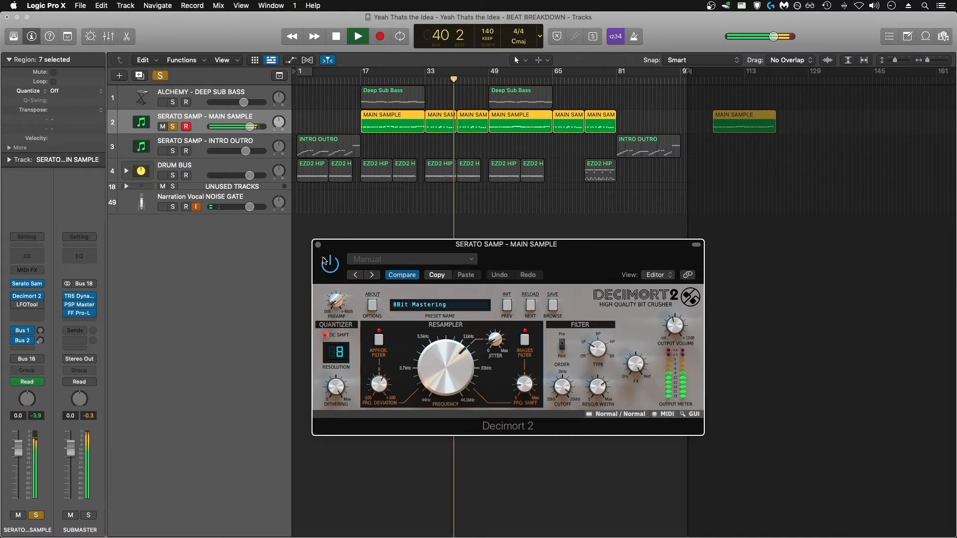
Stop playback, unsolo the MAIN SAMPLE track, and close Decimort 2
key("space")
key("s")
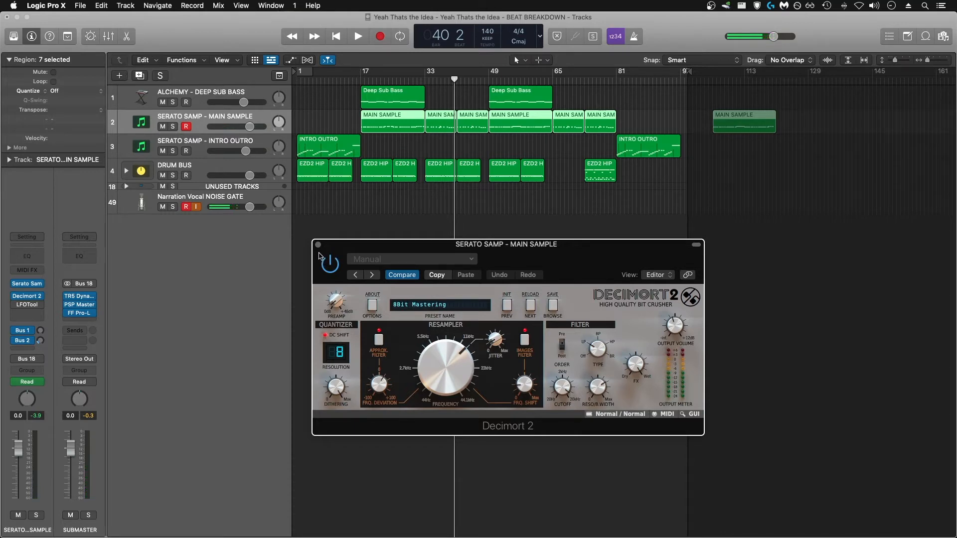
left_click(318, 245)
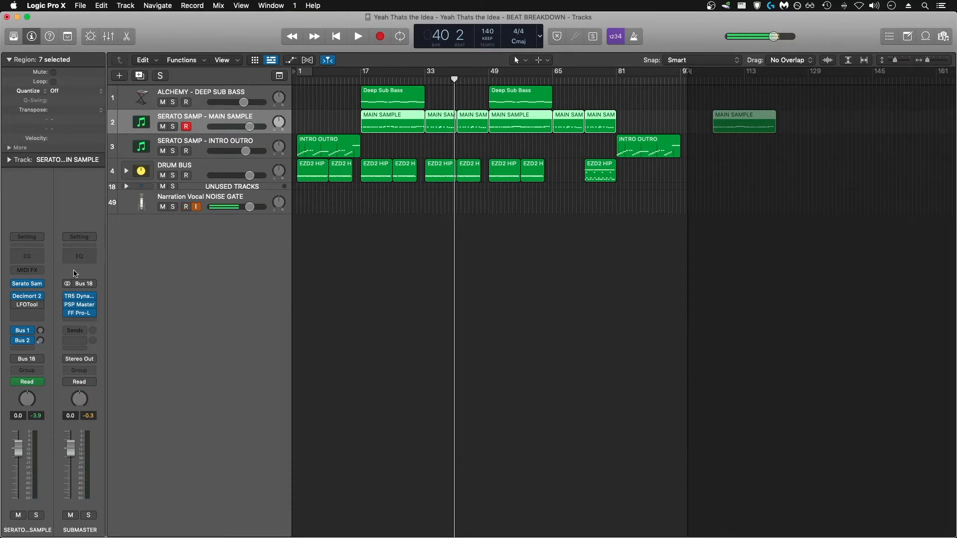
Show LFOTool from the MAIN SAMPLE track below the arrangement and re-enable the effect
mouse_move(26, 307)
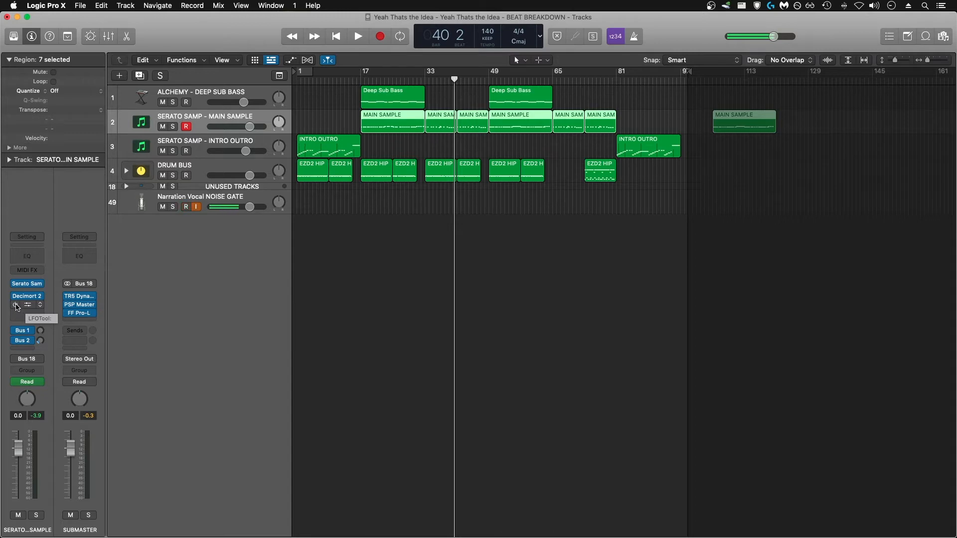
left_click(23, 308)
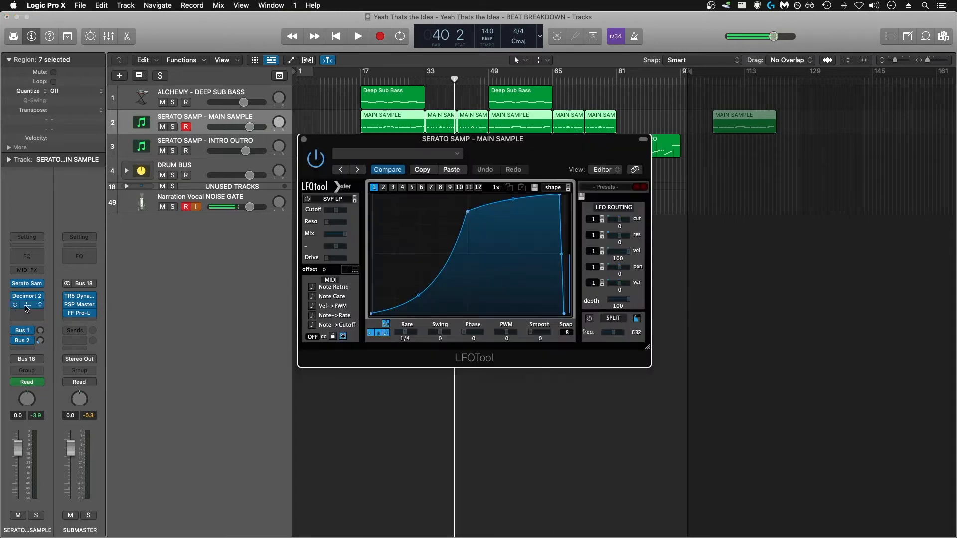
left_click_drag(566, 156, 615, 266)
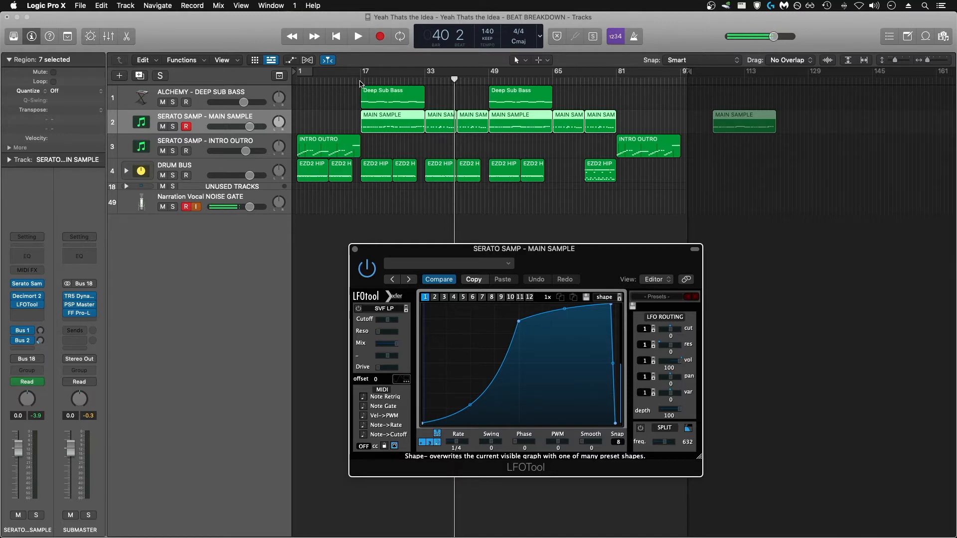
Solo the MAIN SAMPLE track and play it from bar 17, switching LFOTool off and on to compare the sound
left_click(361, 80)
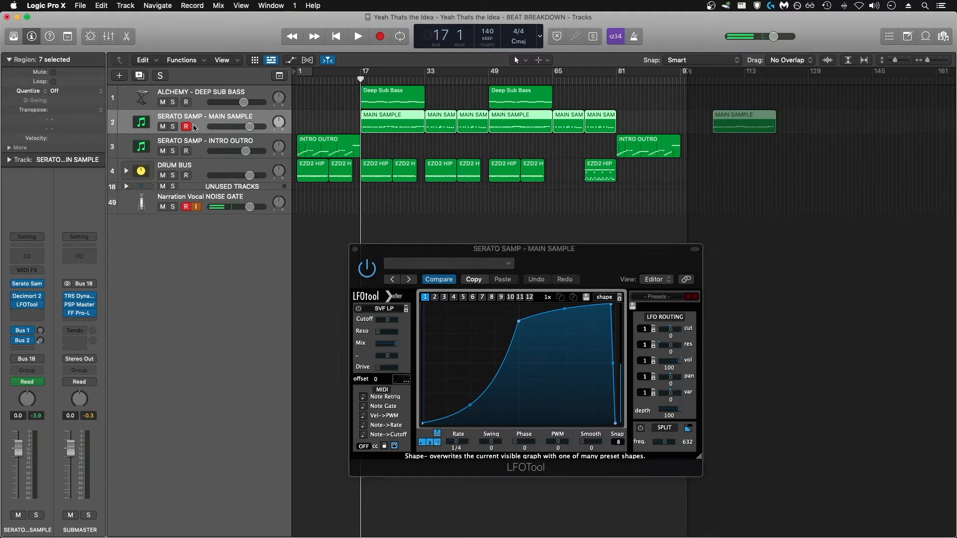
left_click(174, 127)
key("space")
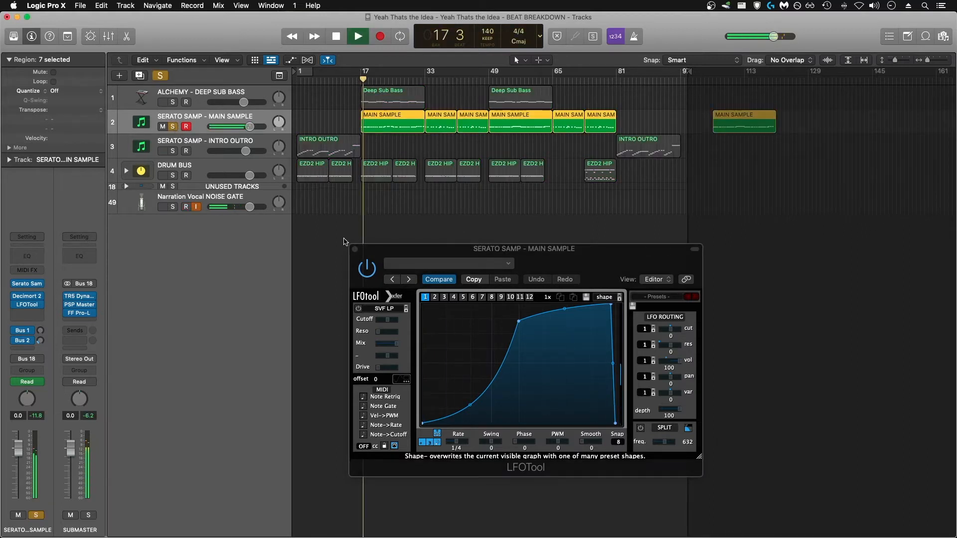
left_click(366, 272)
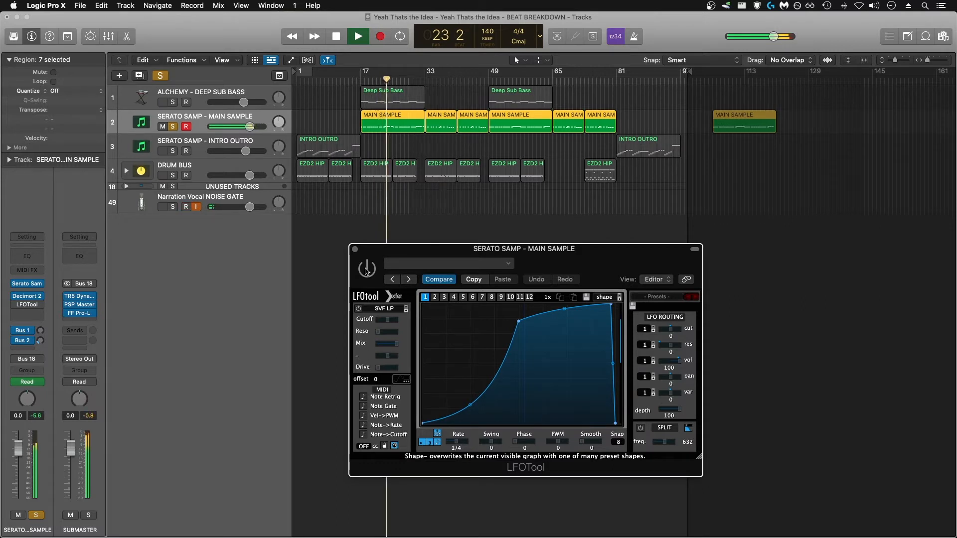
left_click(366, 271)
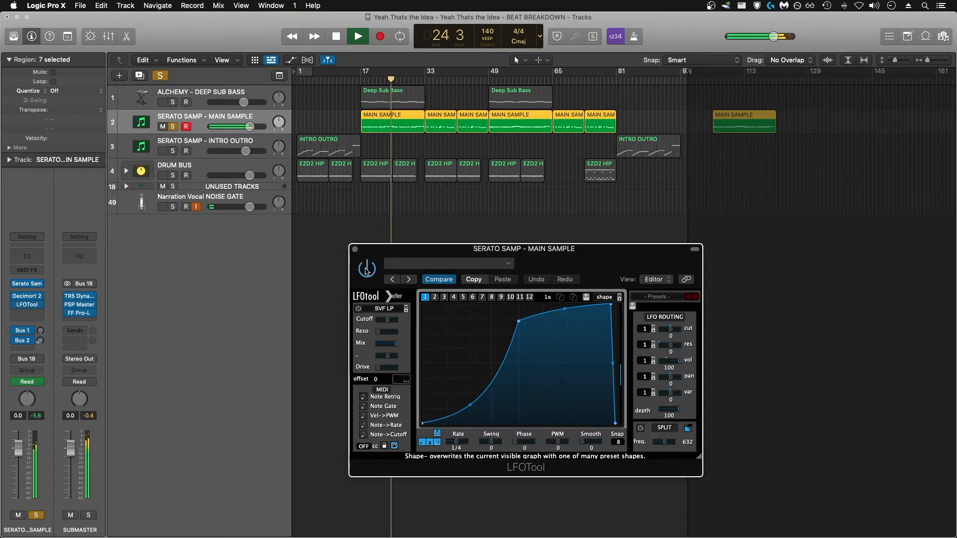
Audition the MAIN SAMPLE together with the soloed DRUM BUS, then close LFOTool and clear the solos with playback stopped
left_click(173, 175)
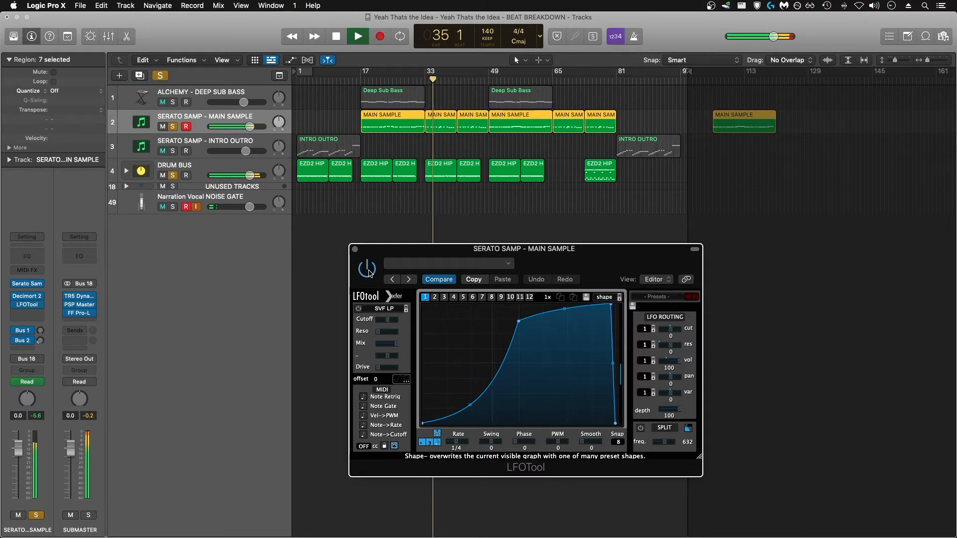
left_click(354, 249)
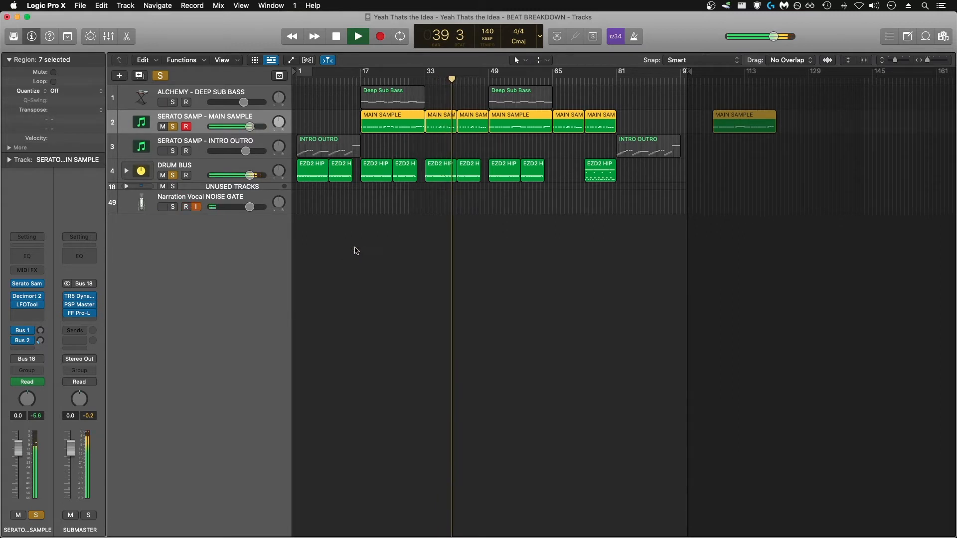
key("space")
key("s")
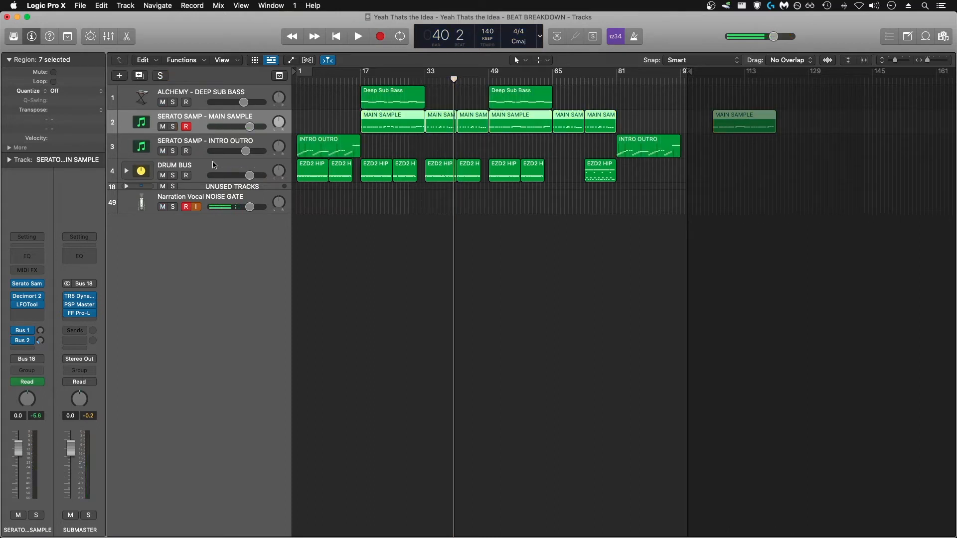
Select the SERATO SAMP - INTRO OUTRO track and inspect its Decimort 2 settings, closing the plug-in again
left_click(198, 139)
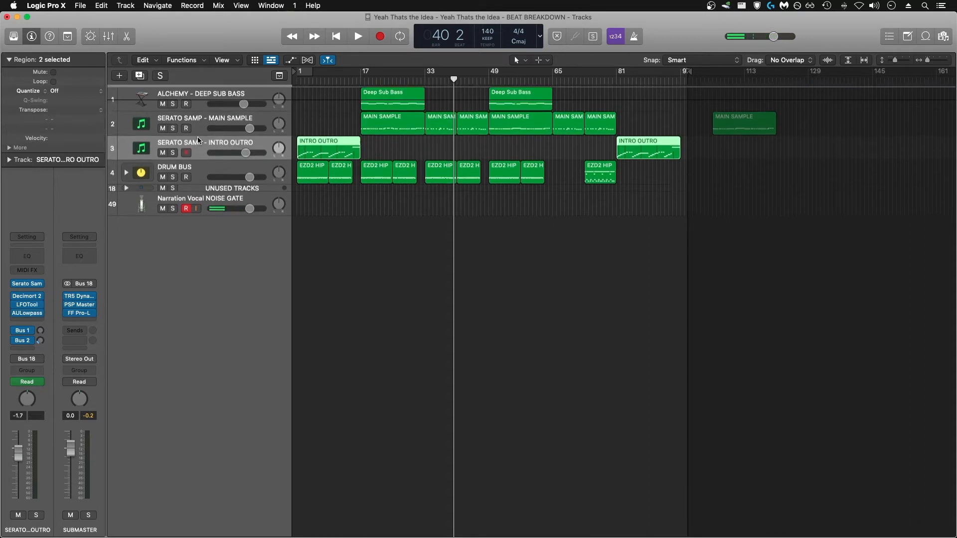
left_click(28, 300)
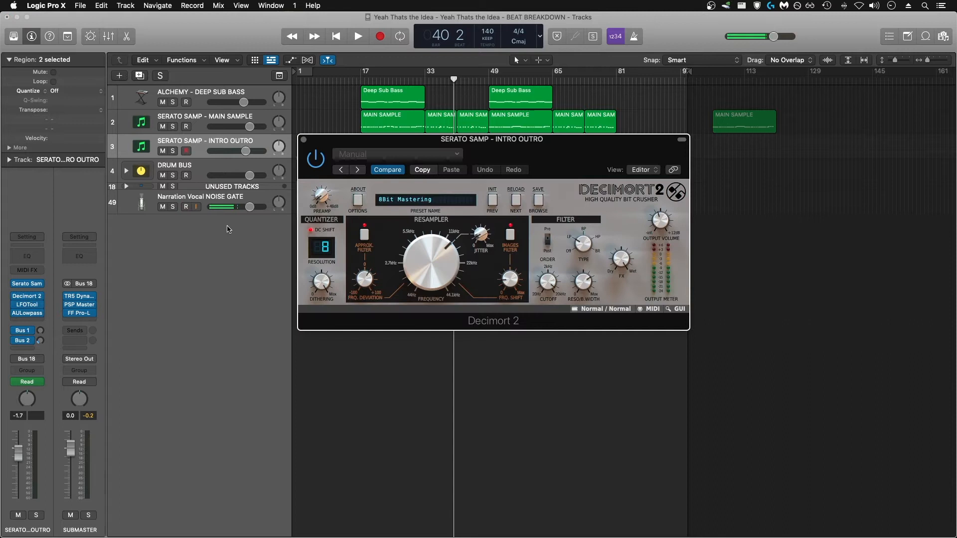
left_click(304, 140)
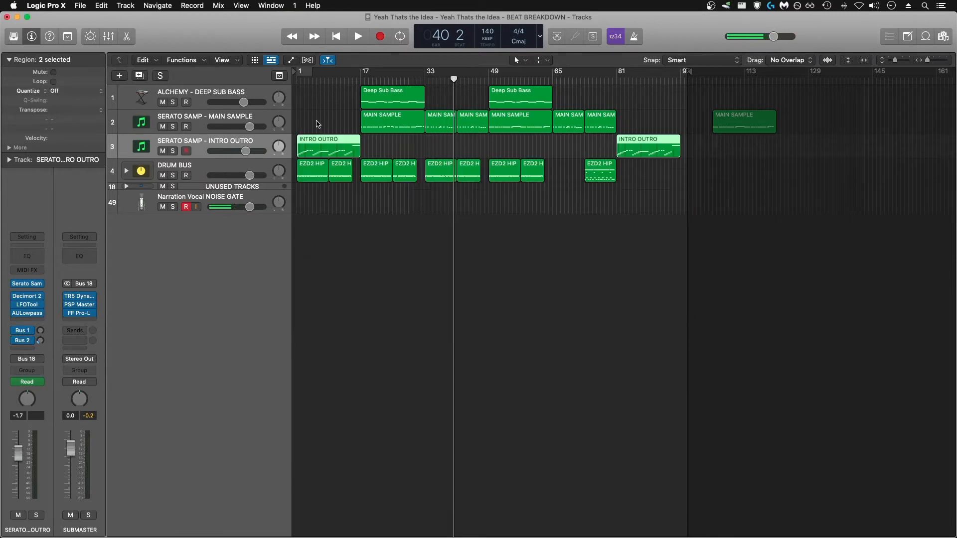
Solo the INTRO OUTRO track and play it from the start of the song, skipping ahead to about bar 10
left_click(318, 123)
key("s")
key("Return")
key("space")
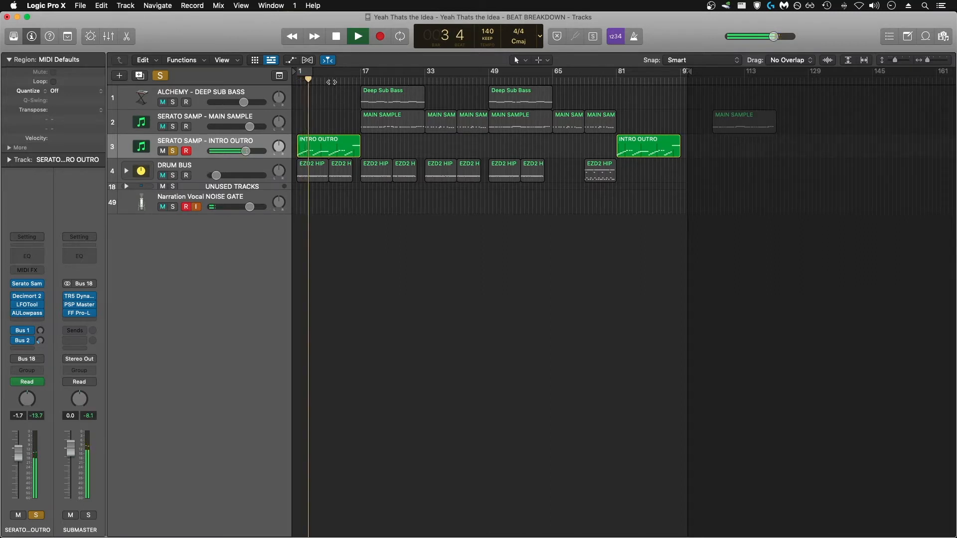
left_click(333, 81)
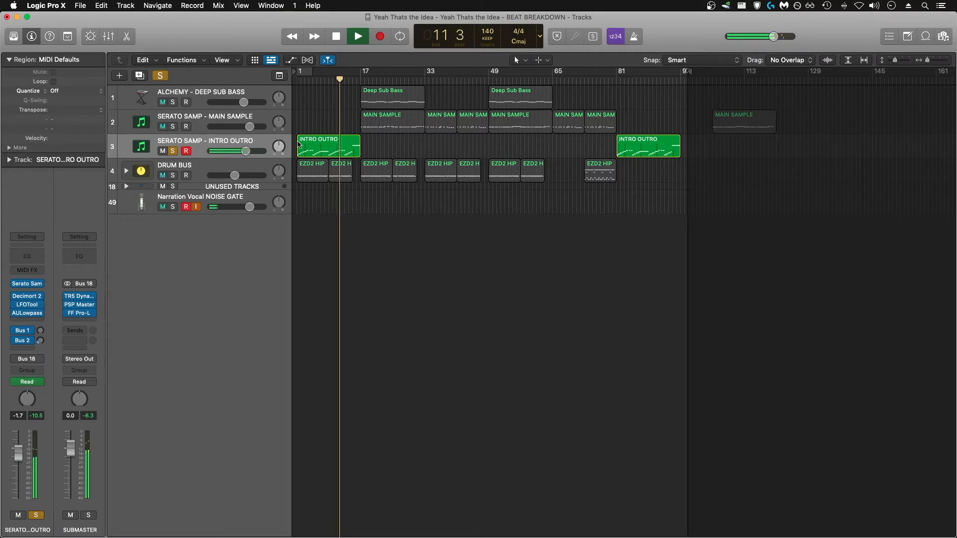
Compare the INTRO OUTRO sample with LFOTool off and on, then close the plug-in and stop playback
left_click(23, 305)
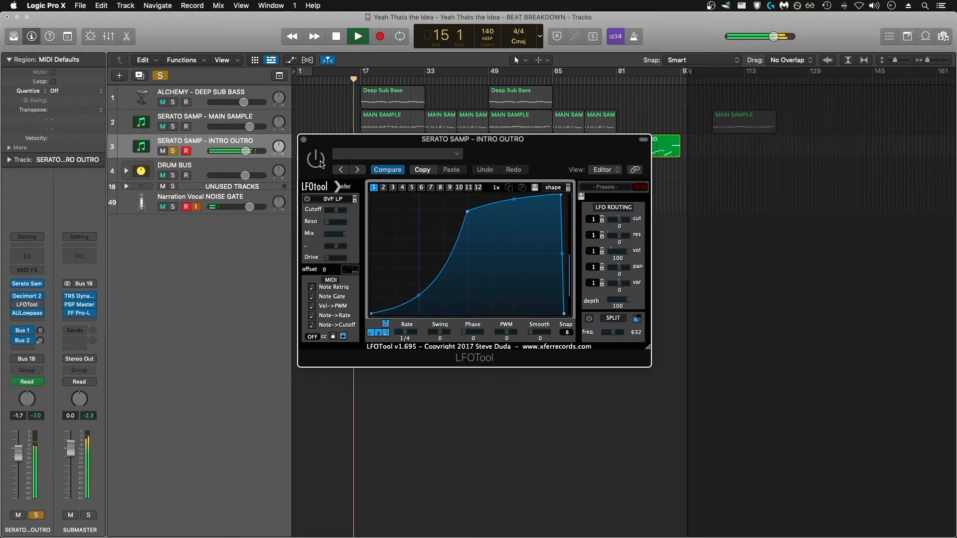
left_click(317, 161)
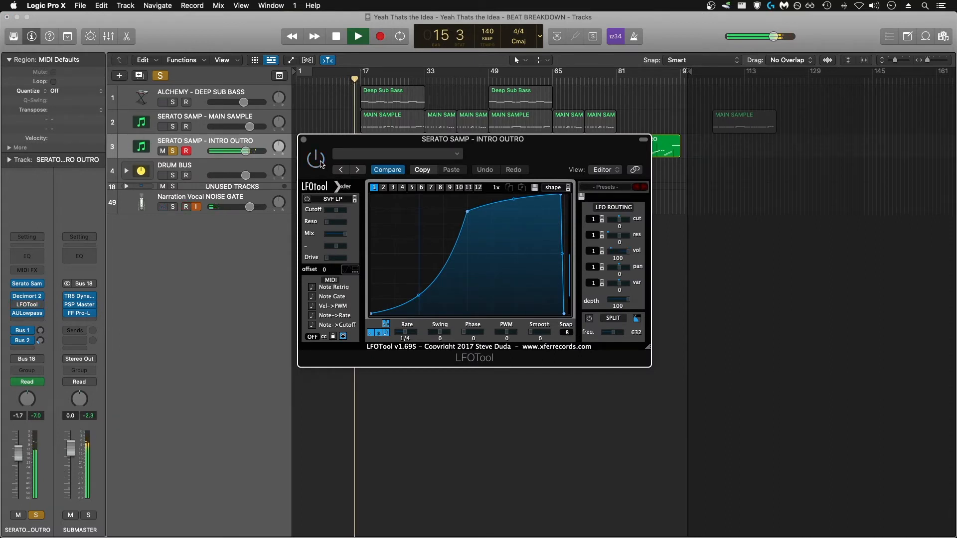
left_click(302, 140)
key("space")
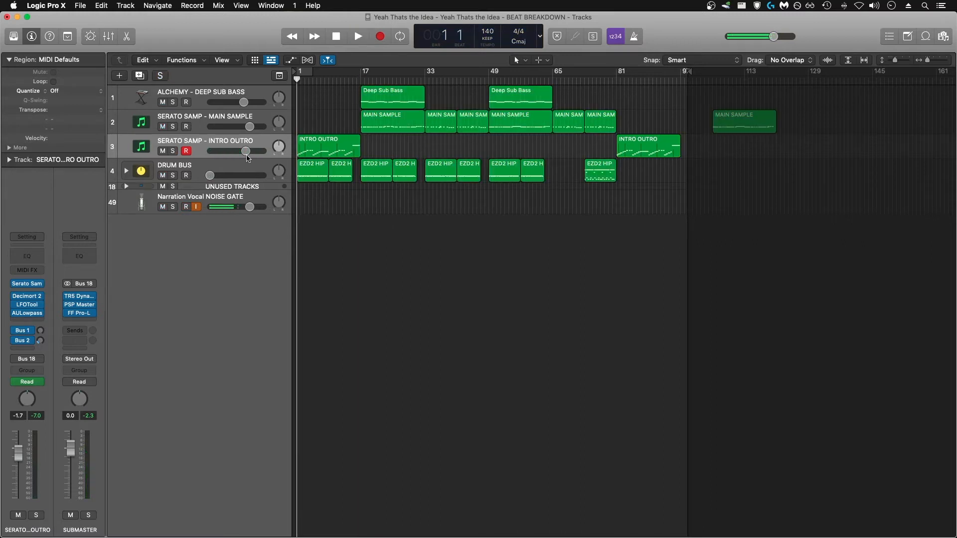
Show track automation and display the INTRO OUTRO track's AULowpass filter below the tracks
key("a")
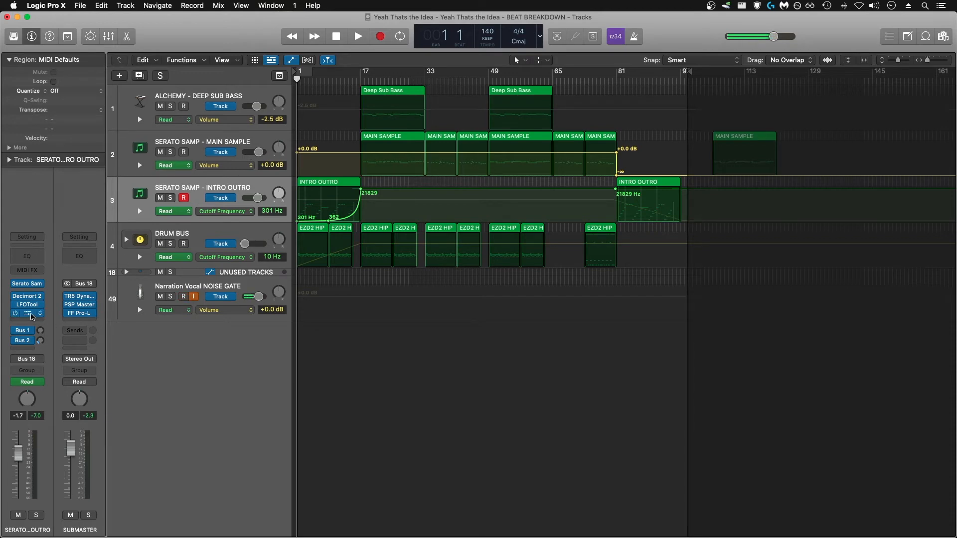
left_click(26, 313)
left_click_drag(454, 339, 538, 363)
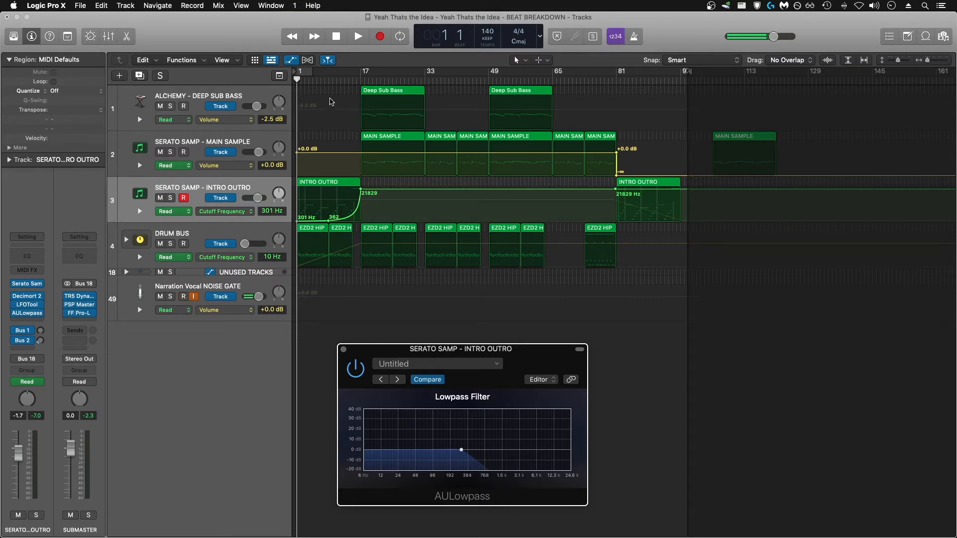
Play the lowpass filter sweep from bar 8 with INTRO OUTRO soloed, adding the DRUM BUS, then stop and clear both solos
left_click(324, 84)
key("space")
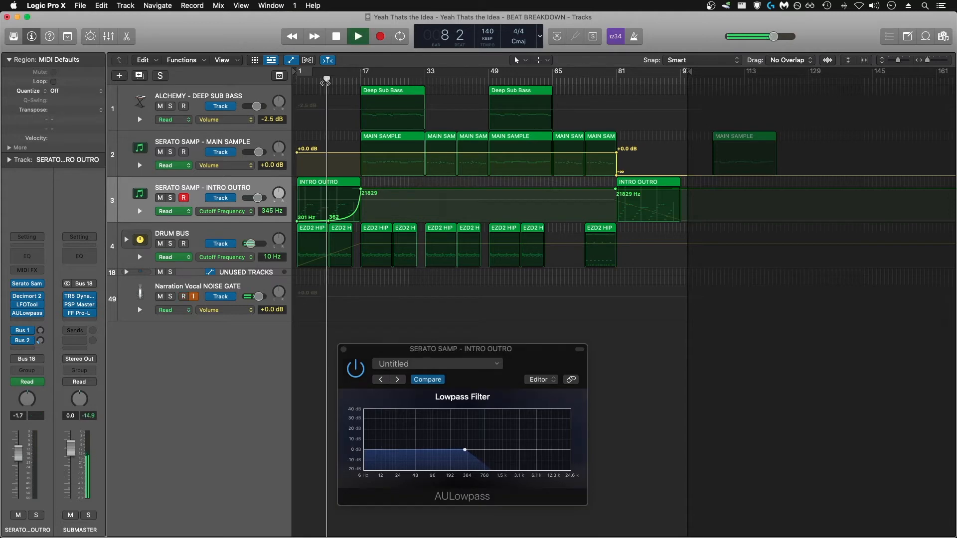
left_click(170, 197)
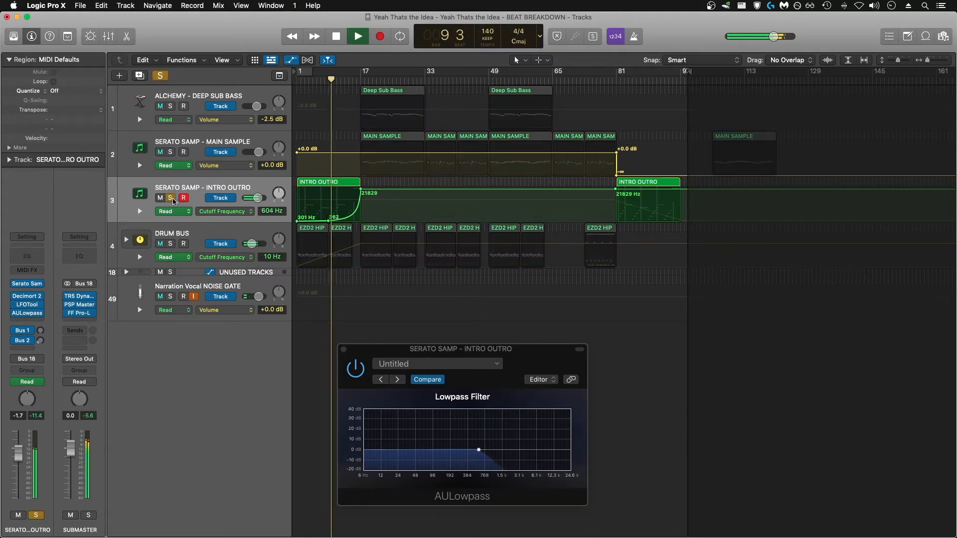
left_click(170, 243)
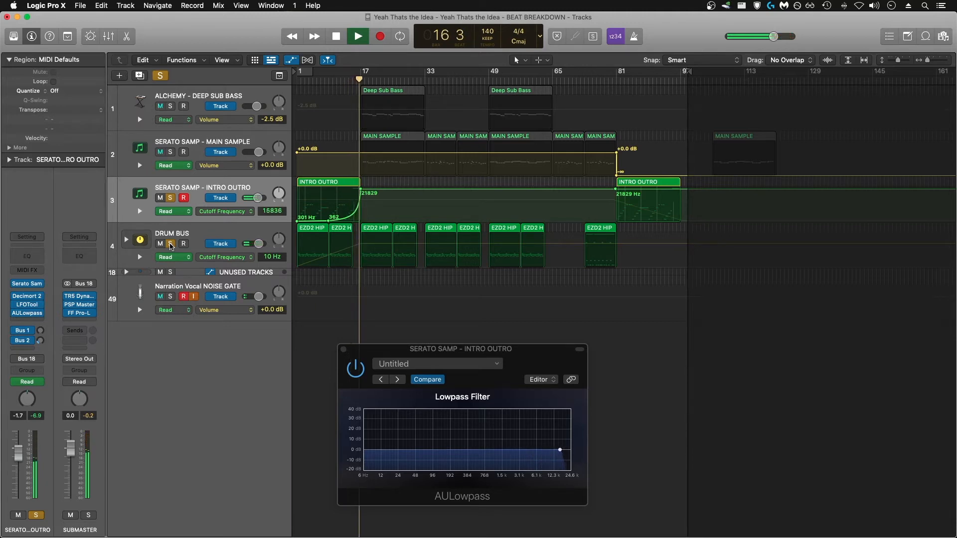
key("space")
left_click(170, 243)
left_click(171, 198)
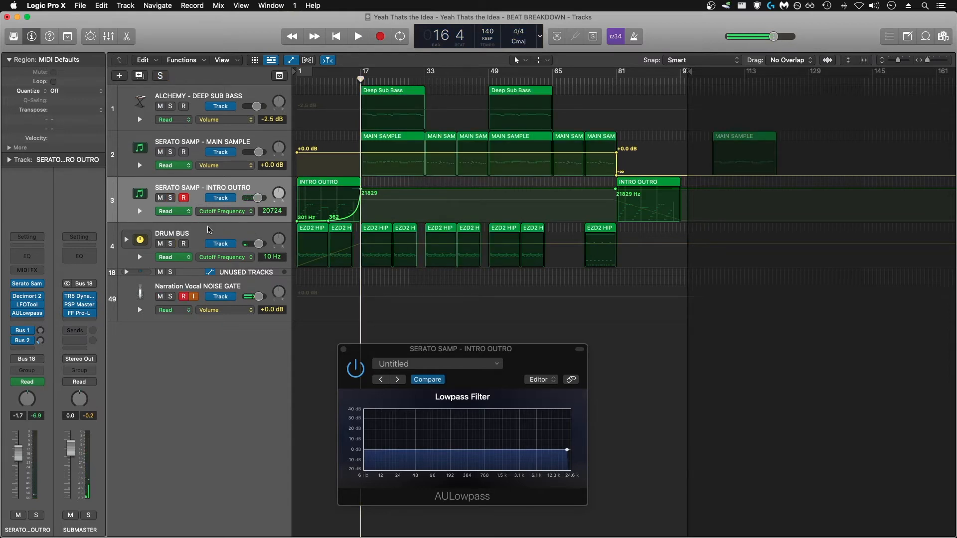
Expand the DRUM BUS stack and open EZdrummer on its EZD2 HIP HOP - KAYNE KIT track
left_click(208, 230)
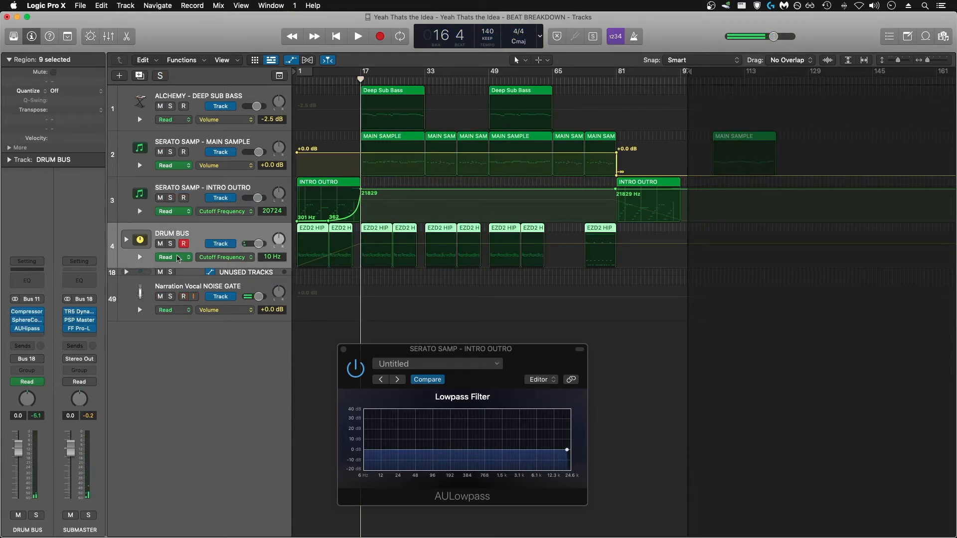
left_click(127, 240)
scroll(186, 294, "down", 3)
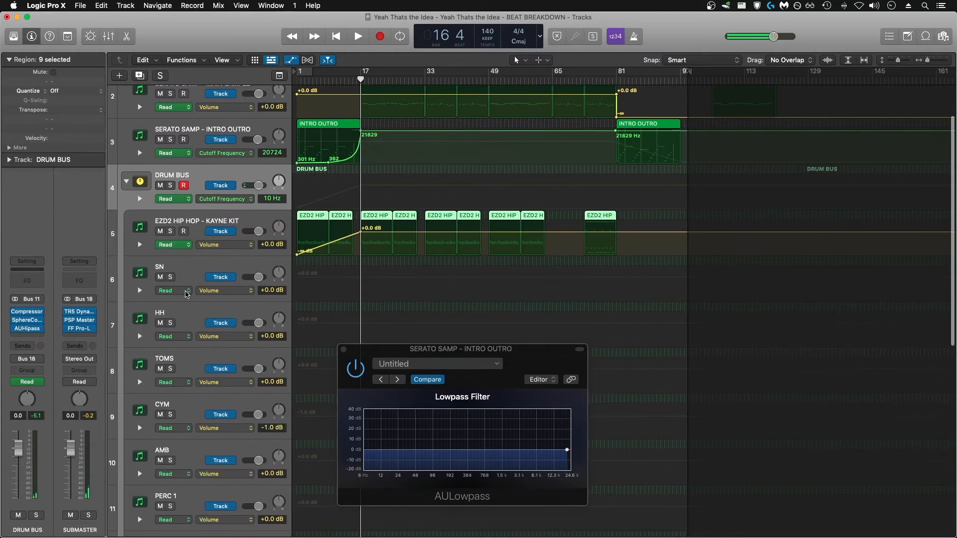
left_click(202, 218)
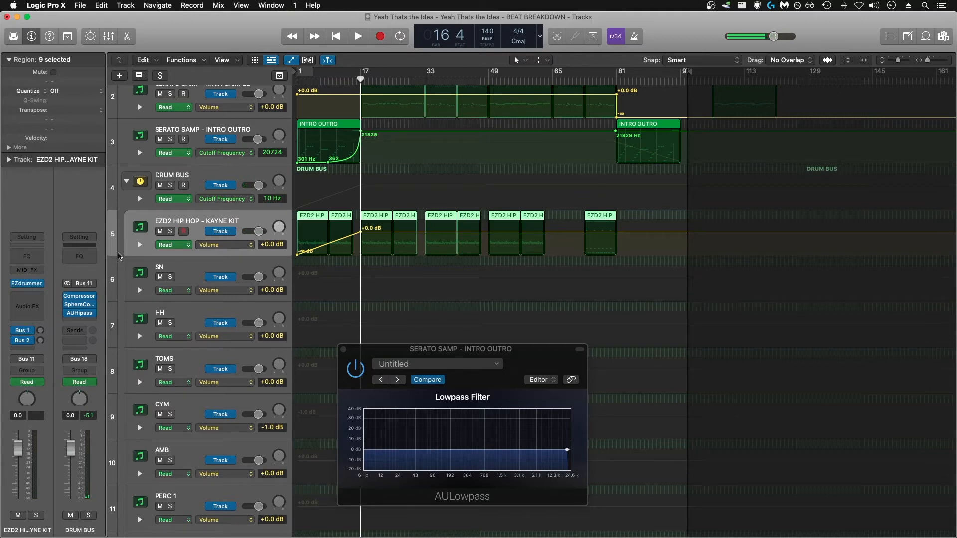
left_click(28, 284)
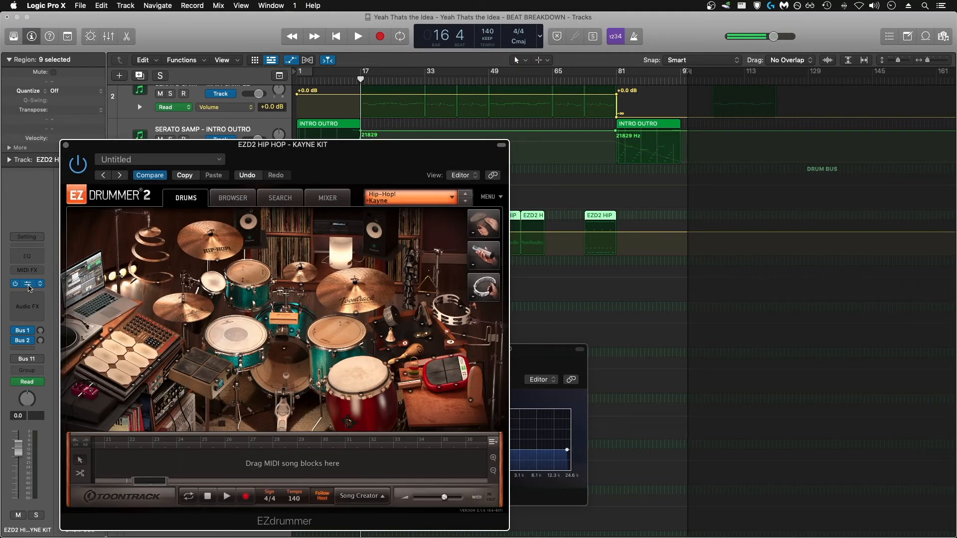
Examine the channel output assignments in EZdrummer's mixer, then close the EZdrummer and AULowpass windows
left_click(326, 198)
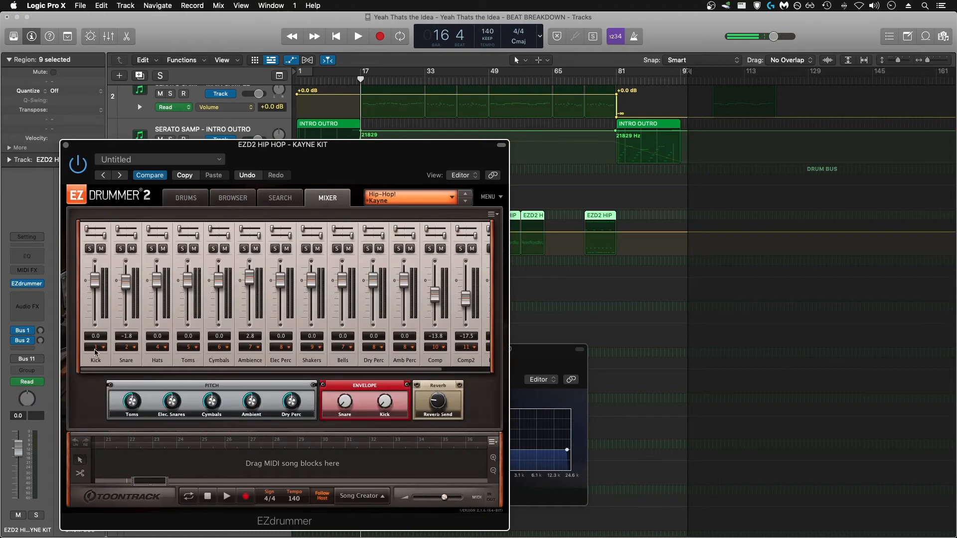
scroll(466, 339, "right", 3)
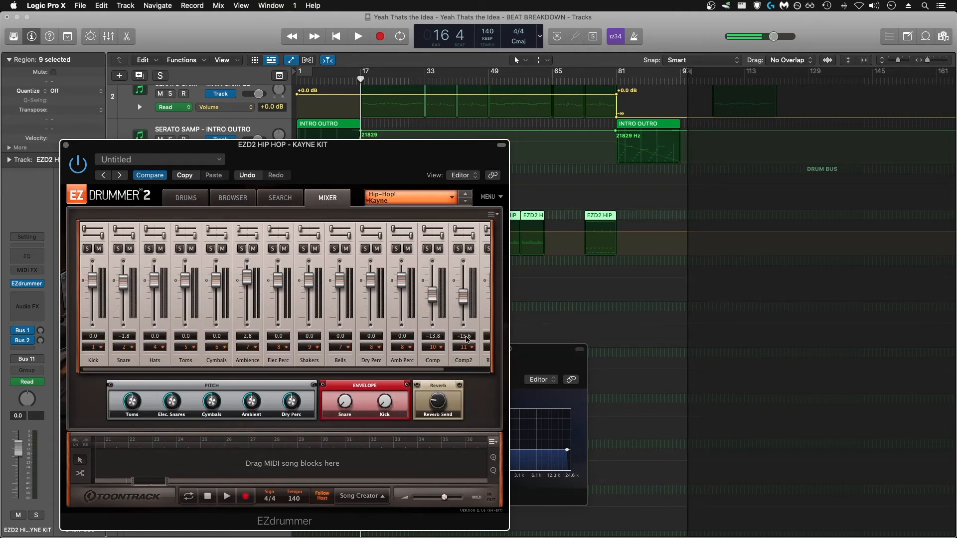
scroll(467, 339, "left", 3)
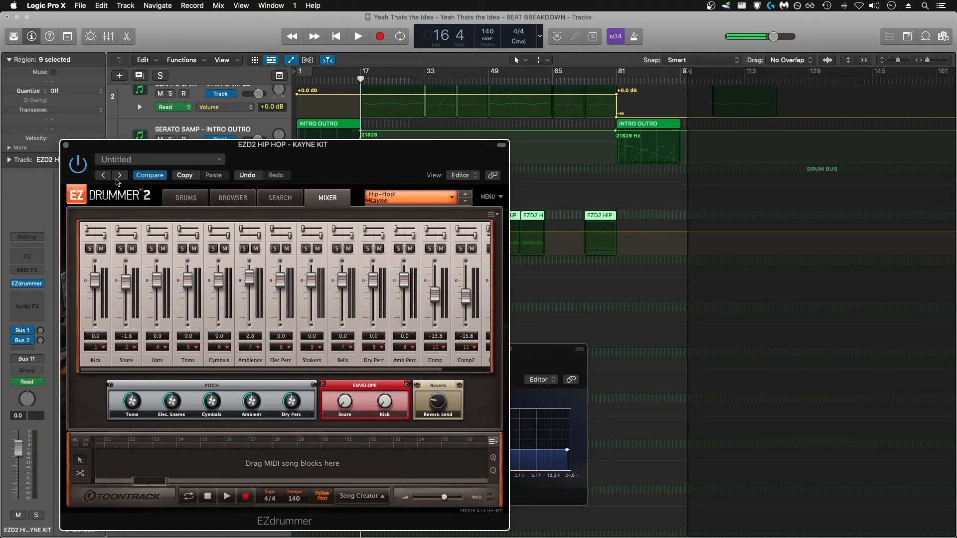
left_click(65, 145)
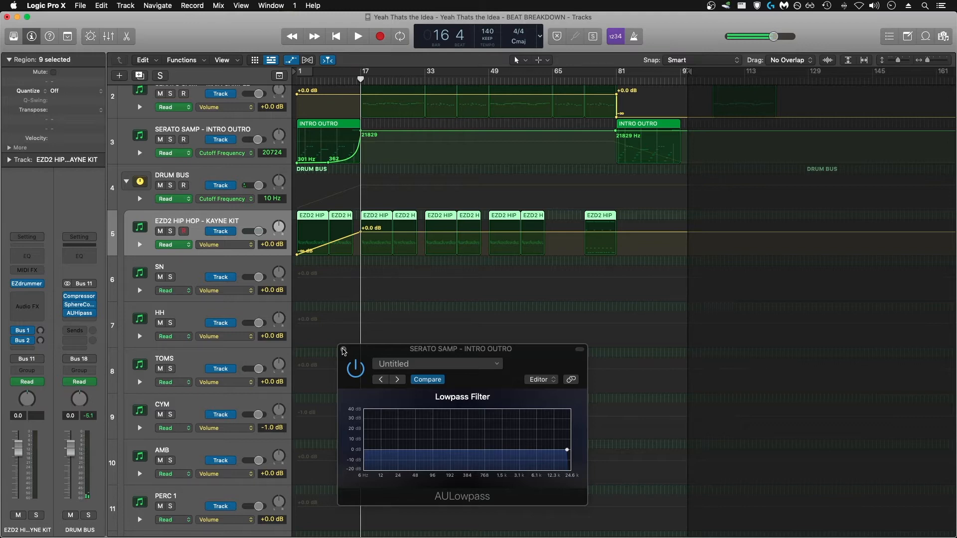
left_click(343, 350)
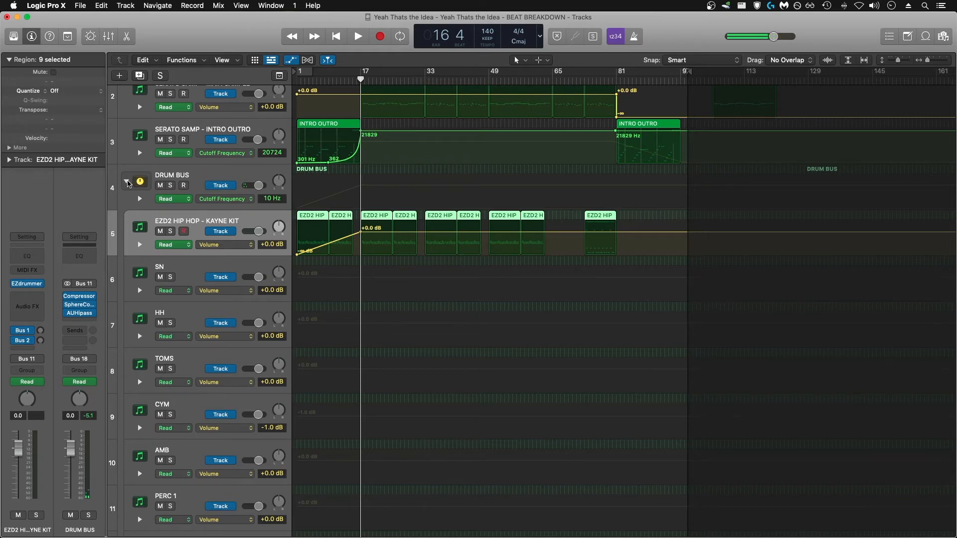
Collapse the DRUM BUS stack and play the intro from bar 1 to hear its drum volume automation
left_click(128, 183)
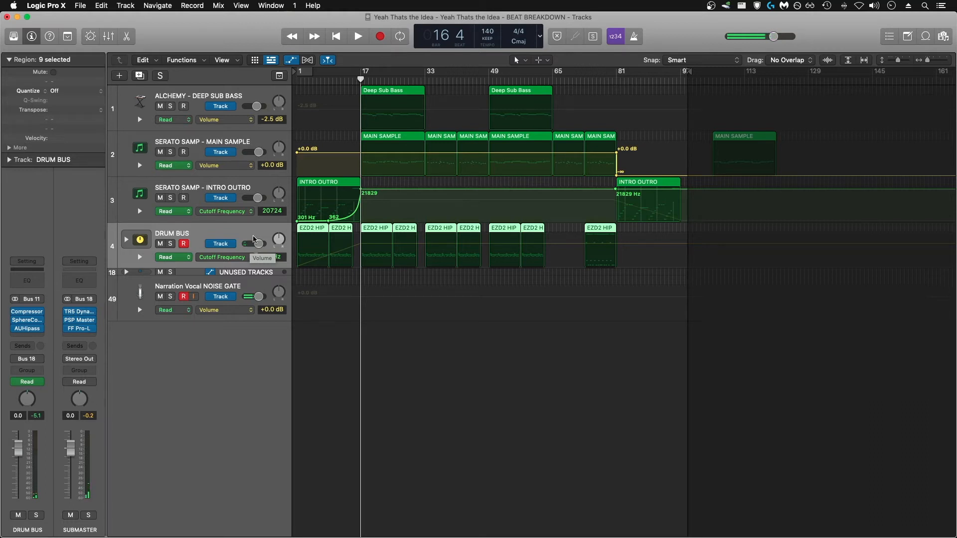
key("shift+space")
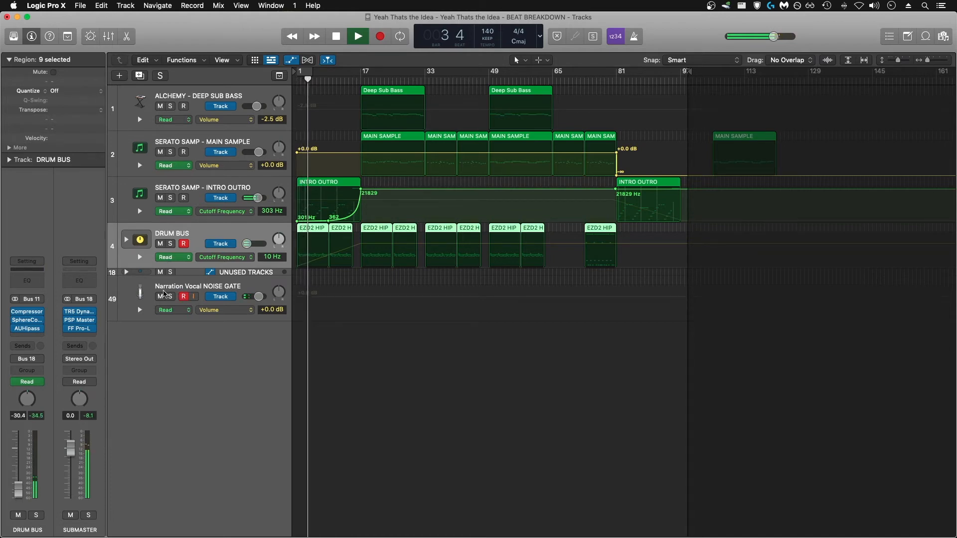
left_click(194, 297)
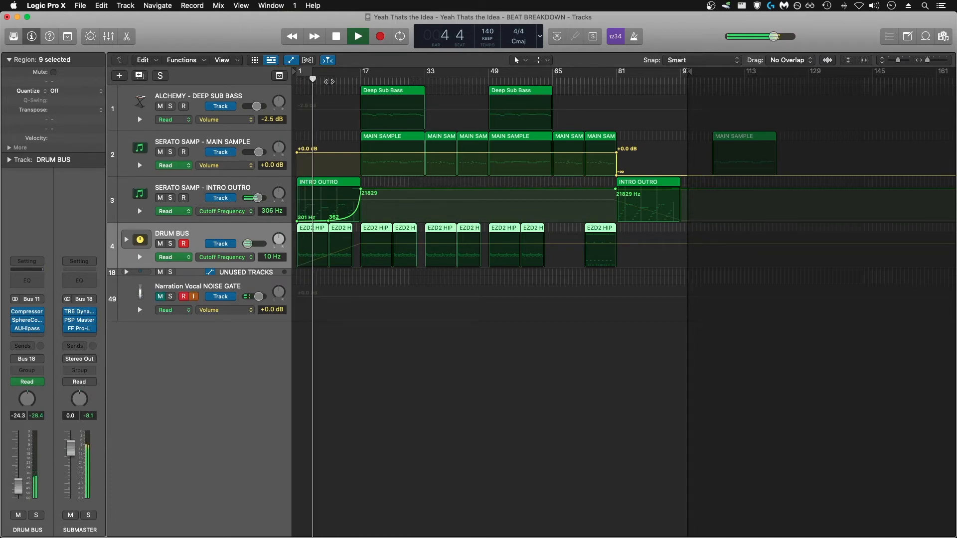
left_click(328, 80)
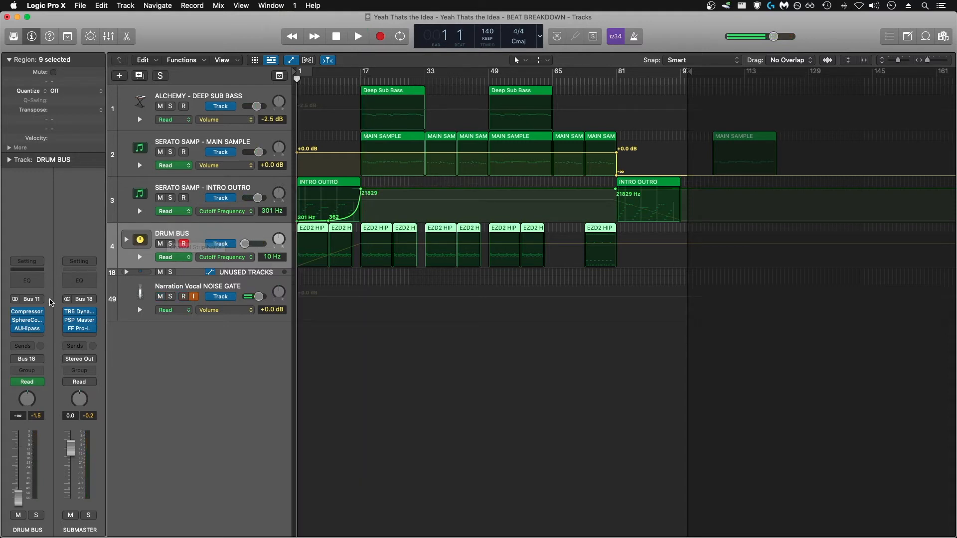
Open the DRUM BUS Compressor and SphereComp plug-ins and arrange their windows side by side
left_click(27, 313)
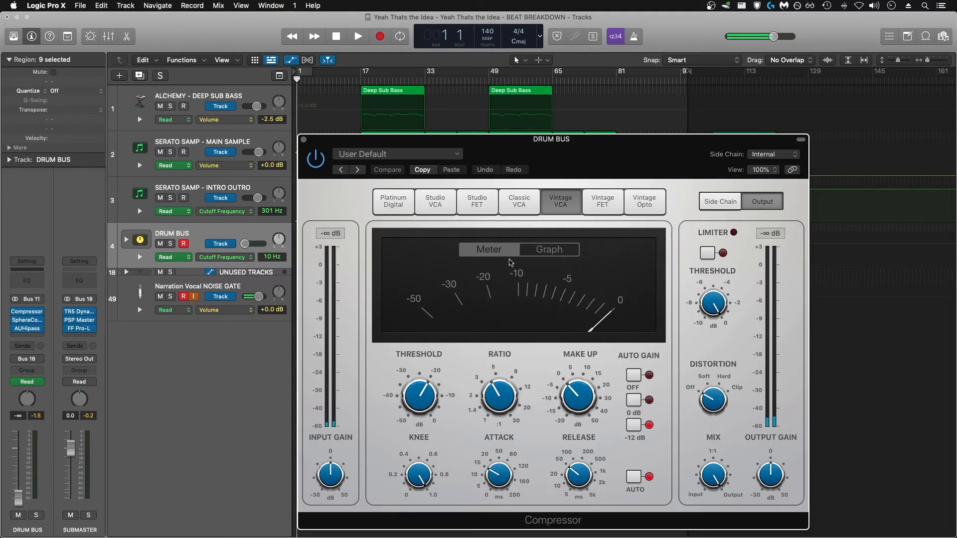
left_click_drag(306, 141, 431, 140)
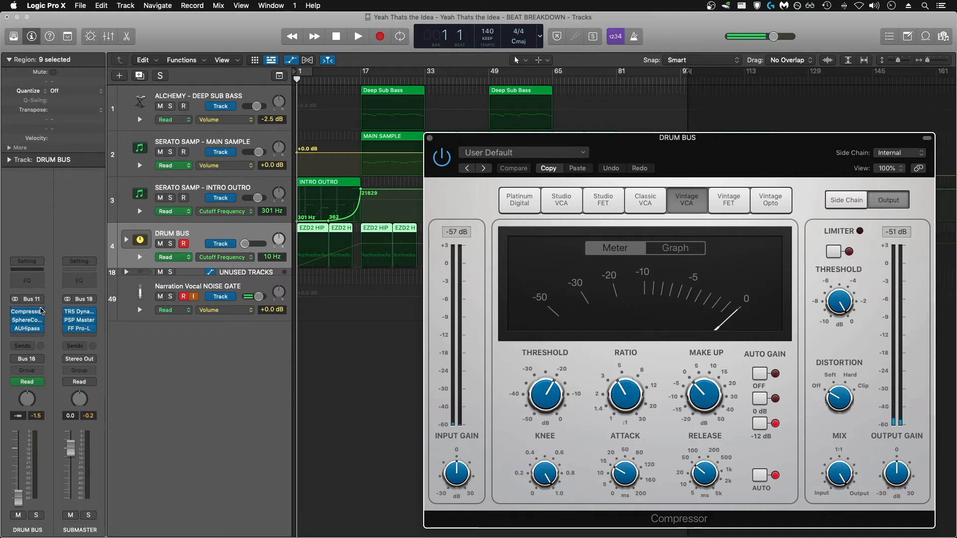
left_click(26, 322)
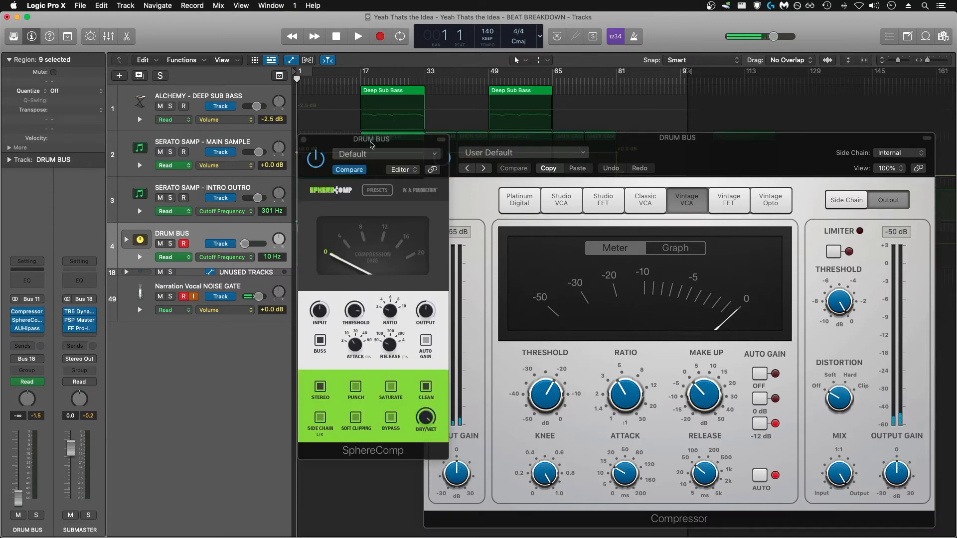
left_click_drag(373, 147, 339, 209)
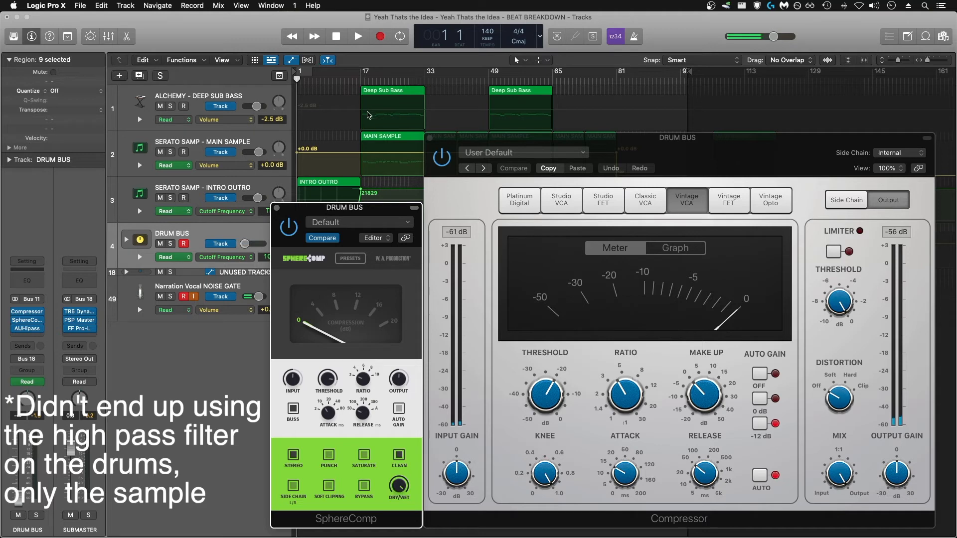
Play the soloed DRUM BUS from bar 17, comparing it with Compressor and SphereComp bypassed and active, then stop and clear the solo
left_click(360, 81)
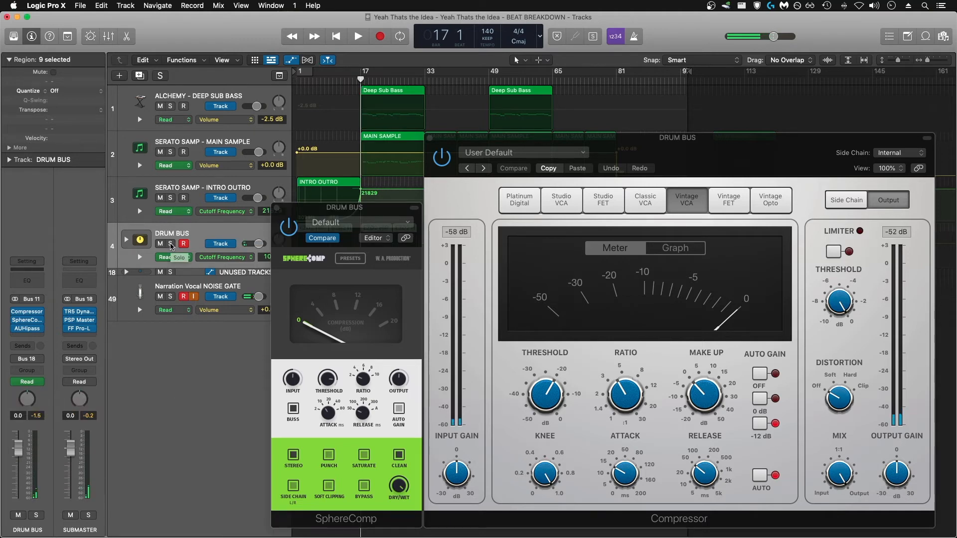
left_click(170, 244)
key("space")
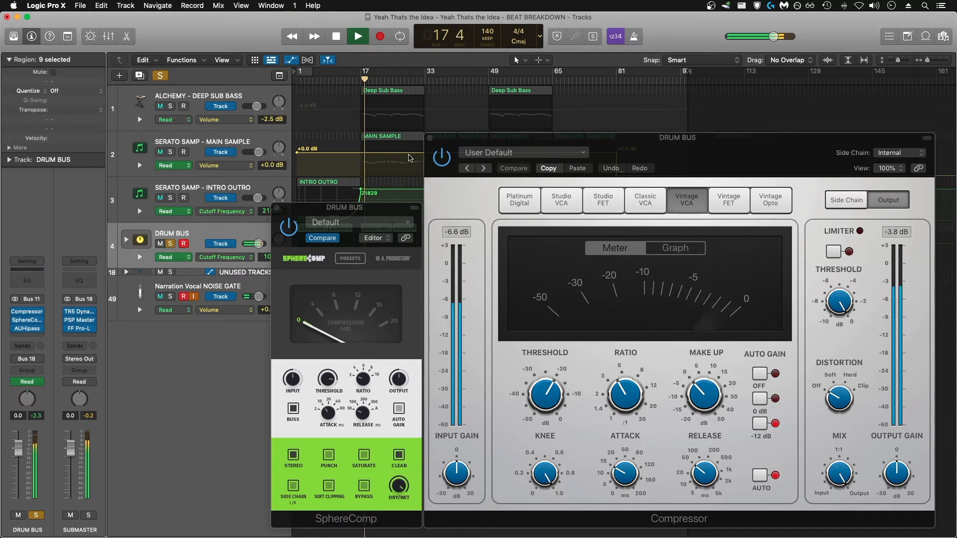
left_click(441, 156)
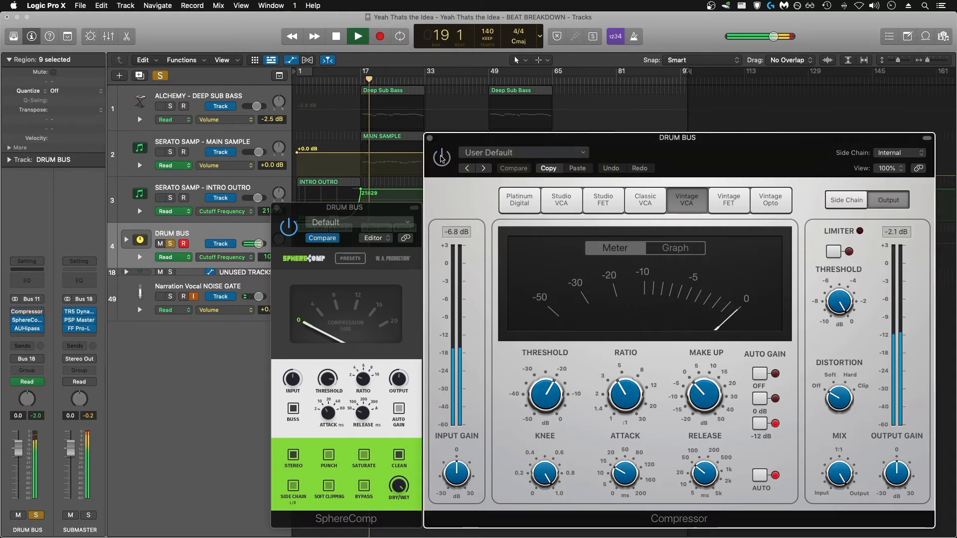
left_click(295, 228)
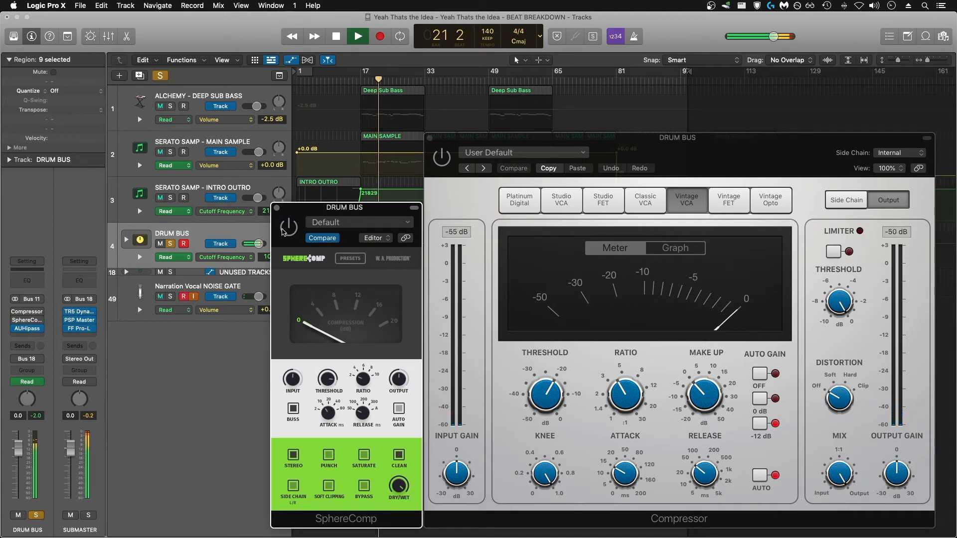
left_click(442, 157)
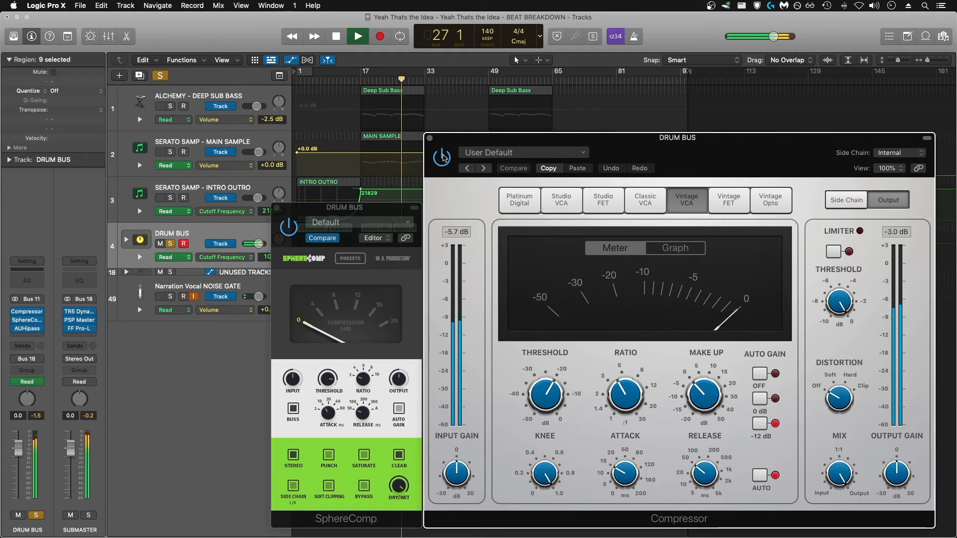
key("space")
left_click(170, 243)
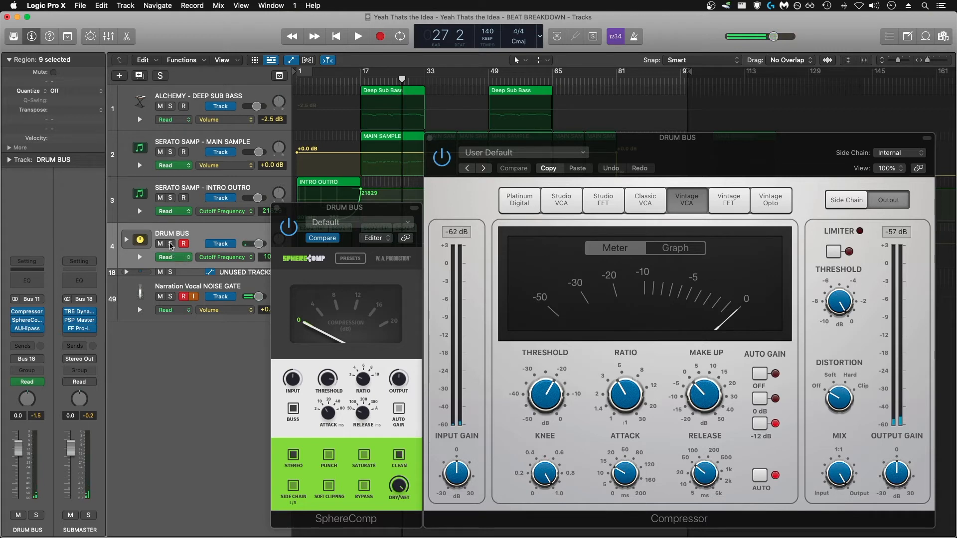
Hide the plug-in windows and play the arrangement from around bar 72 to hear its final drum section, then stop
key("v")
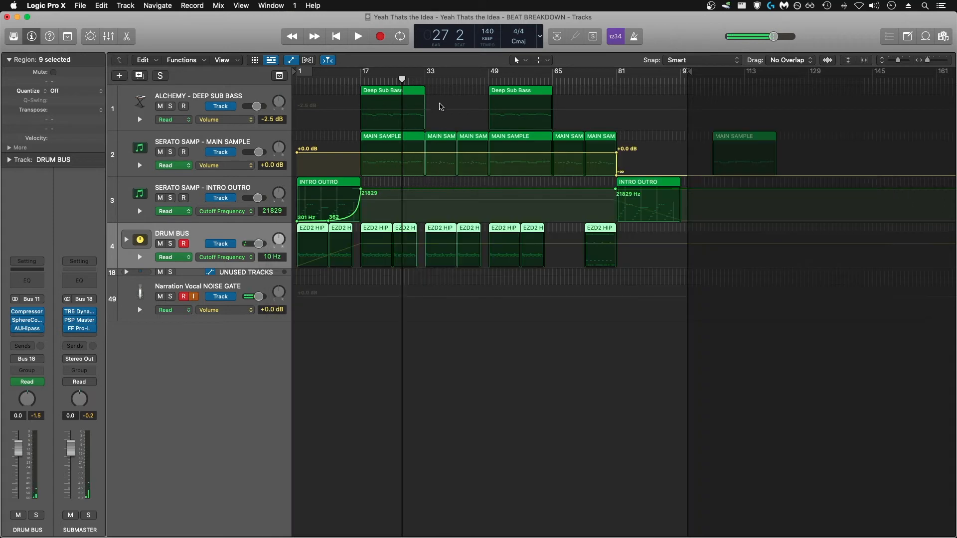
left_click(424, 81)
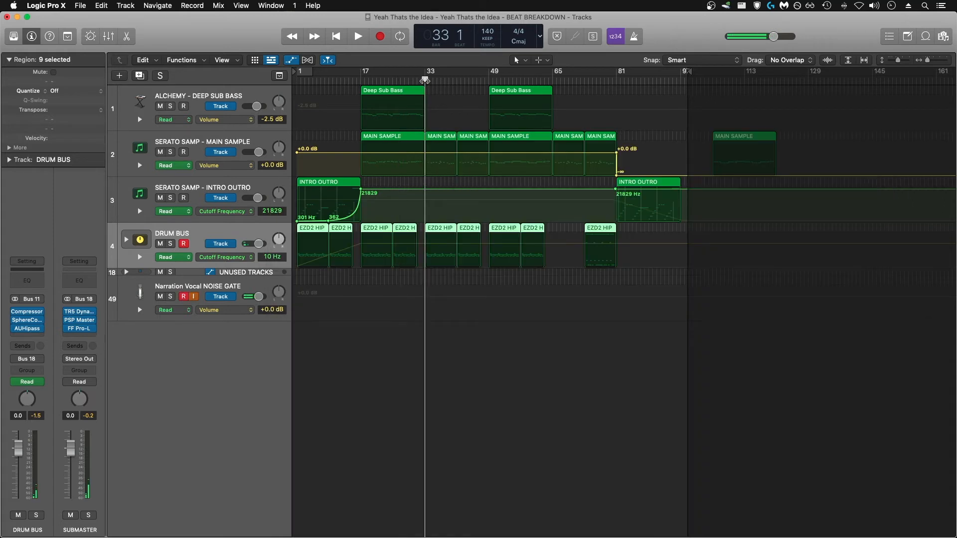
left_click(581, 80)
left_click(583, 79)
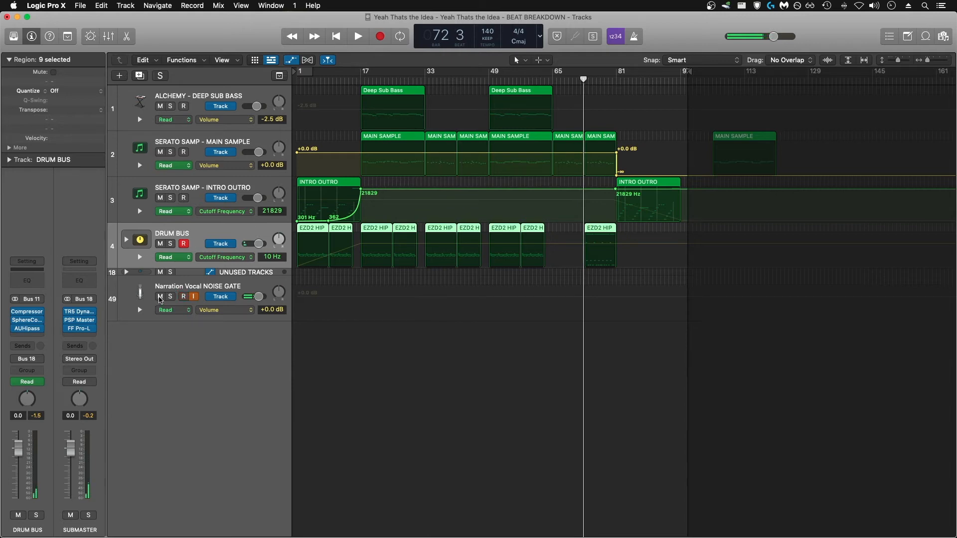
key("space")
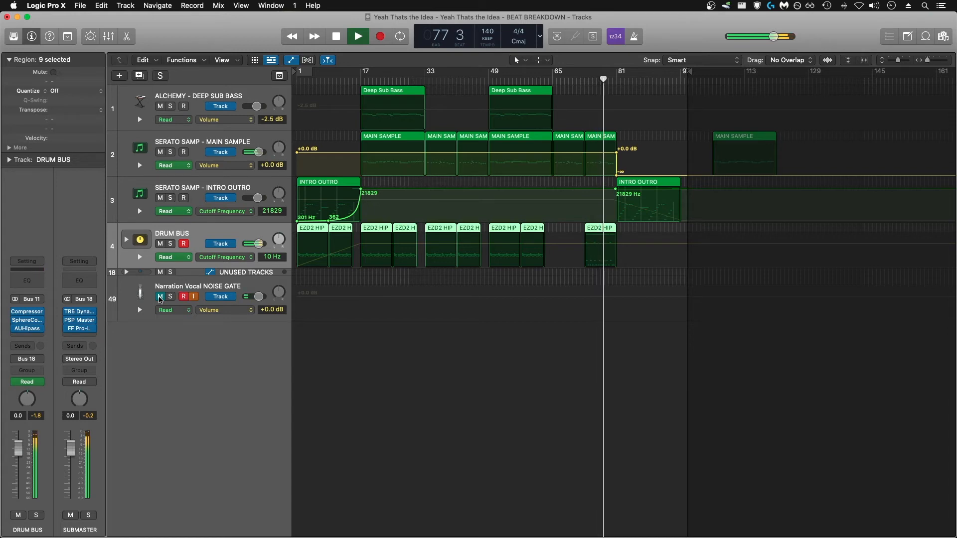
key("space")
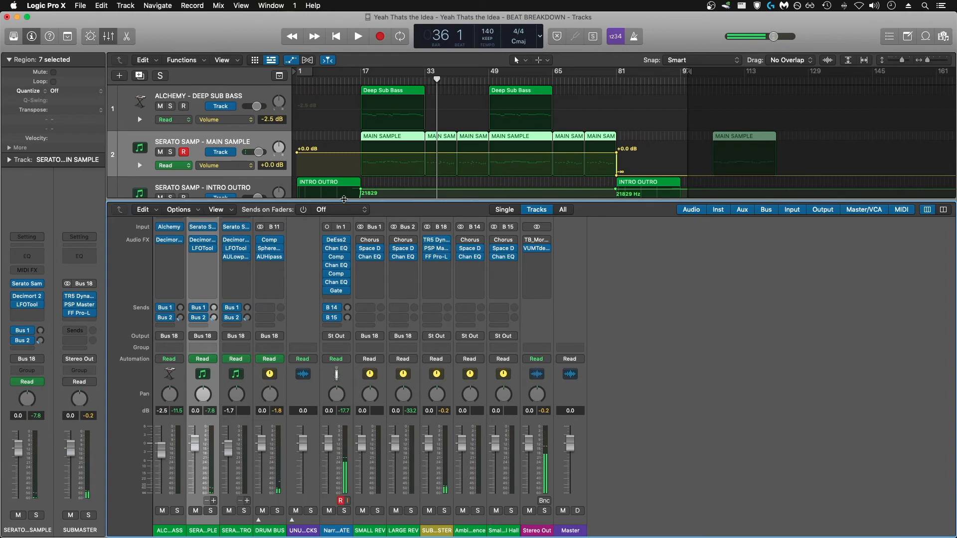
Hide the mixer, place the playhead at bar 17, and display the DEEP SUB BASS track's Decimort 2 plug-in below the tracks
key("x")
left_click(212, 96)
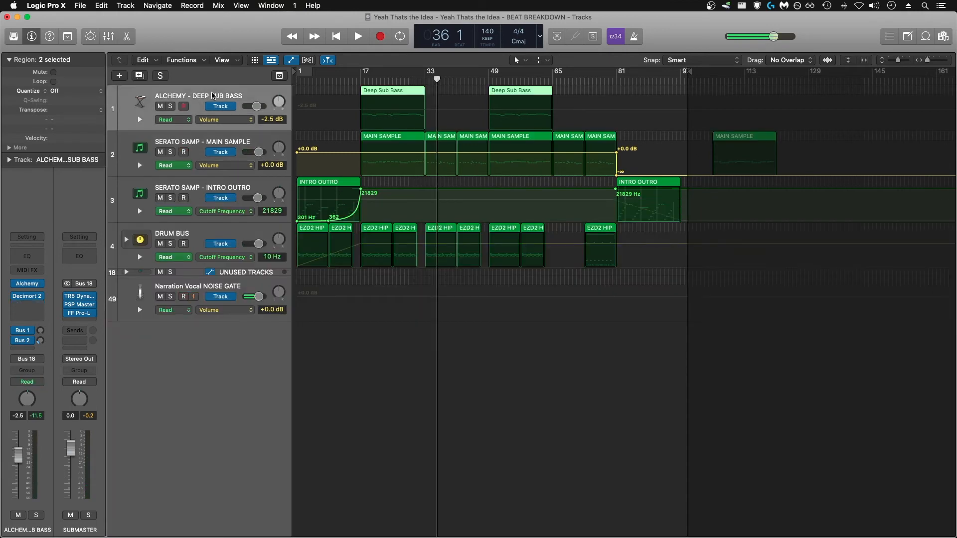
left_click(356, 79)
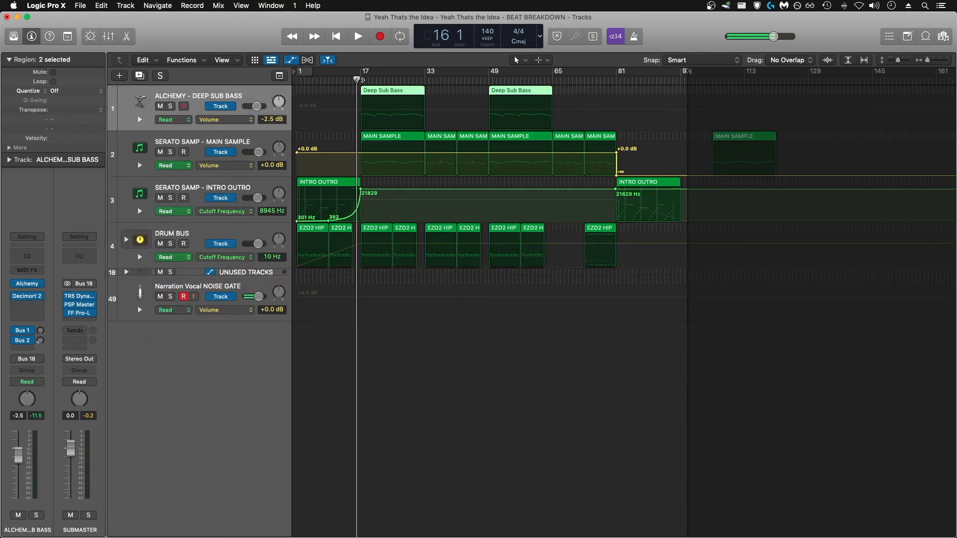
left_click(360, 80)
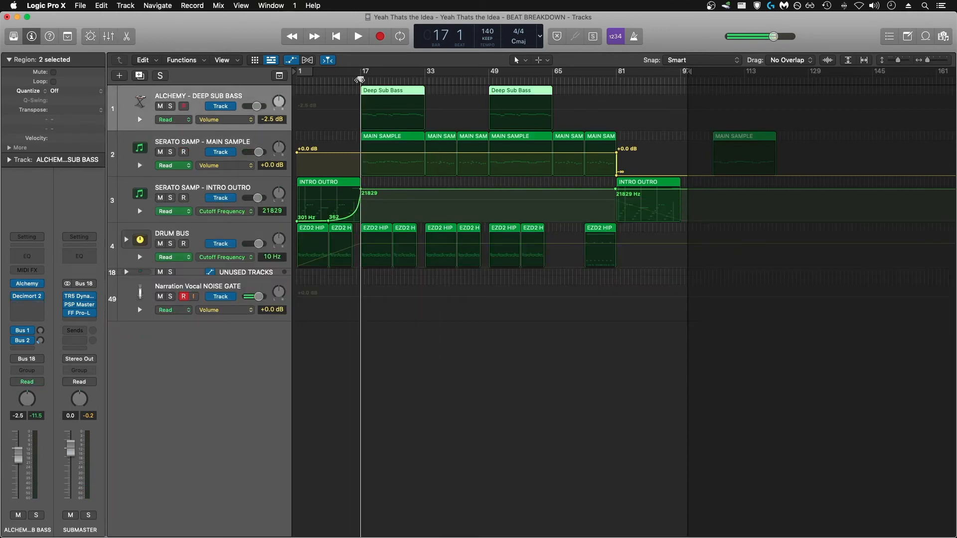
left_click(27, 297)
left_click_drag(529, 148, 538, 320)
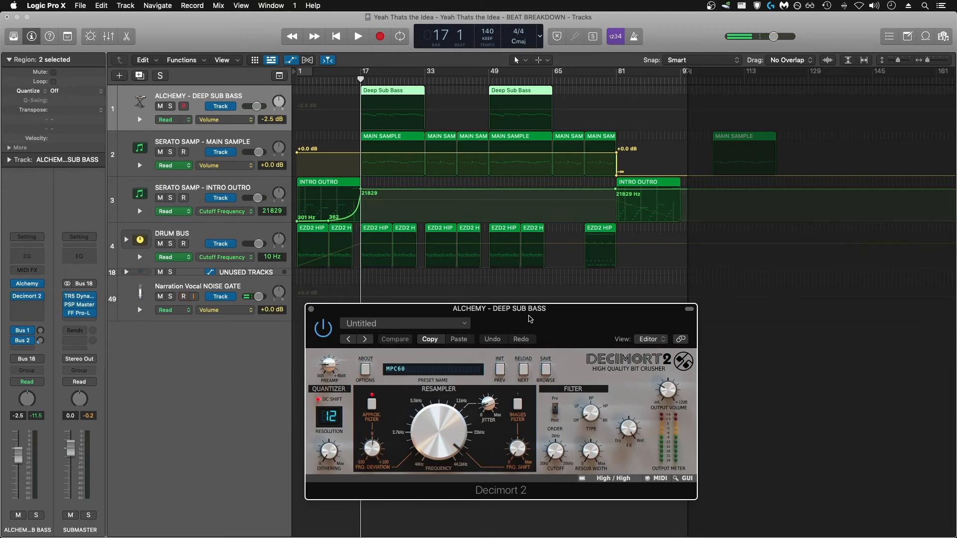
Play the soloed DEEP SUB BASS track from bar 17 and compare its sound with Decimort 2 bypassed and active
left_click(172, 109)
key("space")
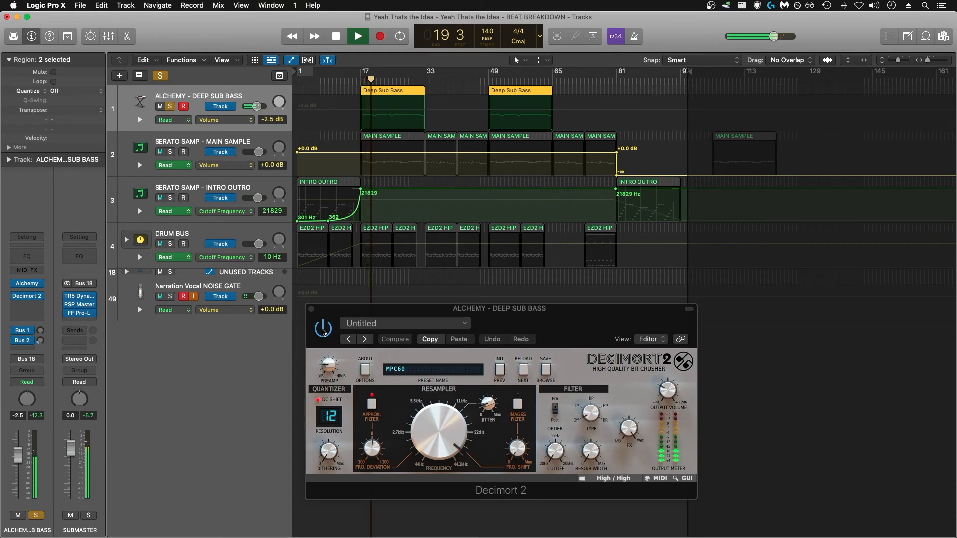
left_click(323, 333)
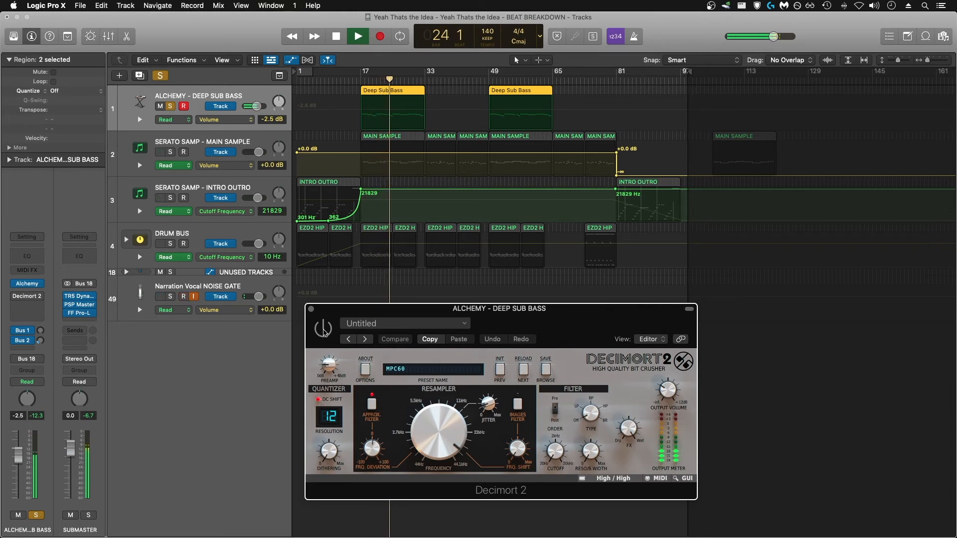
left_click(323, 329)
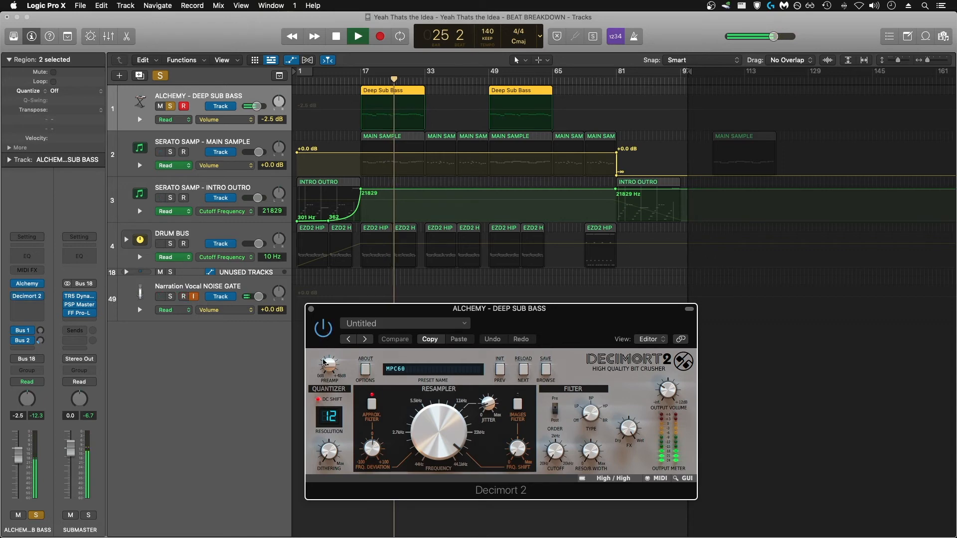
mouse_move(327, 365)
left_mouse_down()
mouse_move(325, 355)
mouse_move(328, 365)
left_mouse_up()
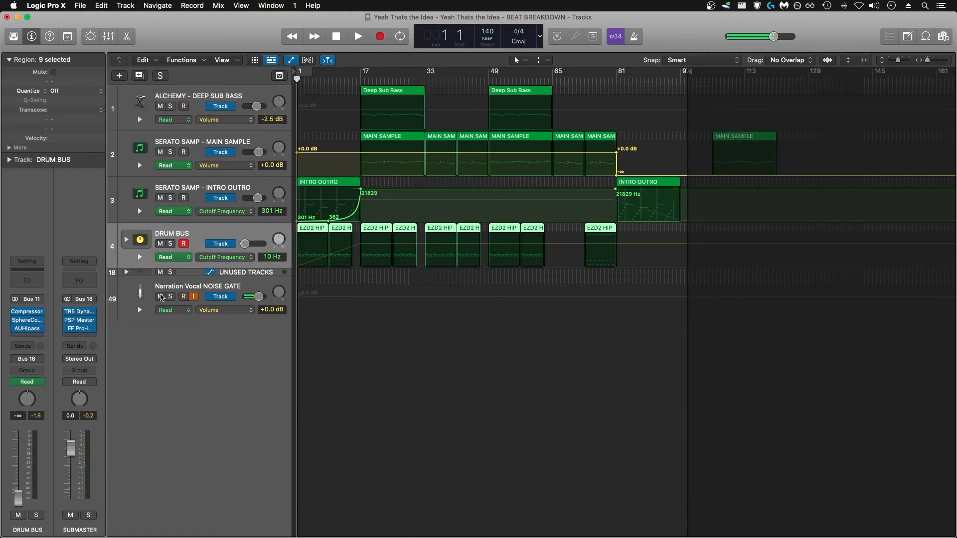
Show the mixer and examine the Bus 1 and Bus 2 sends on the MAIN SAMPLE and DEEP SUB BASS channels
left_click(184, 296)
key("x")
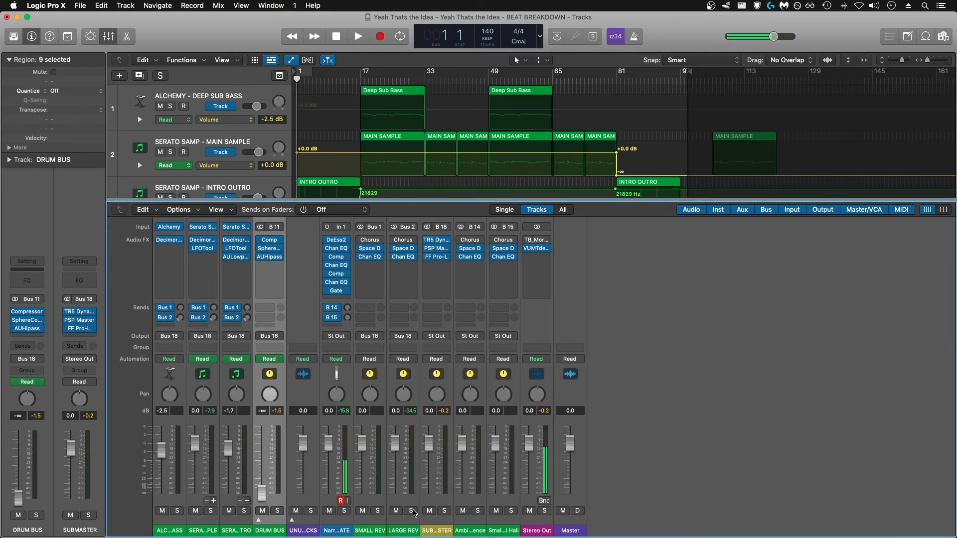
left_click(212, 145)
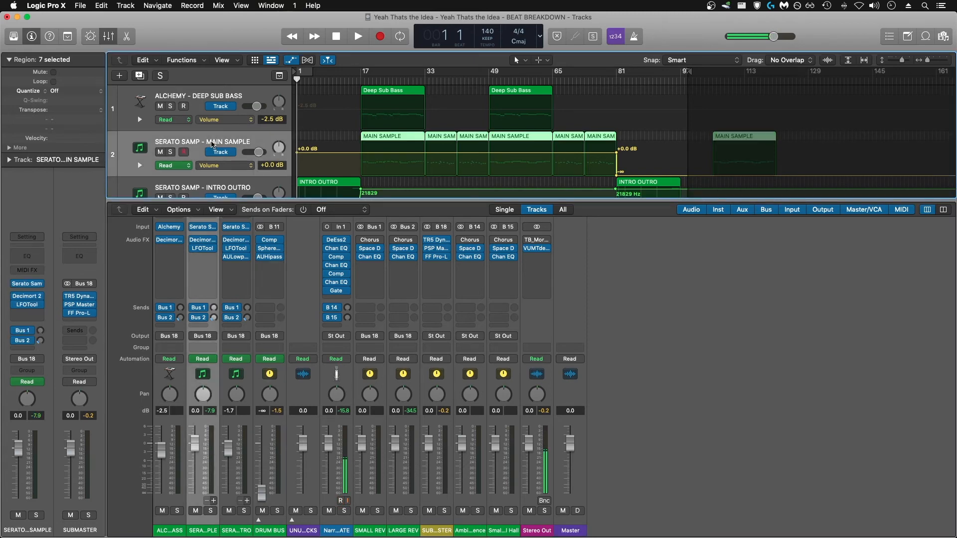
left_click(202, 94)
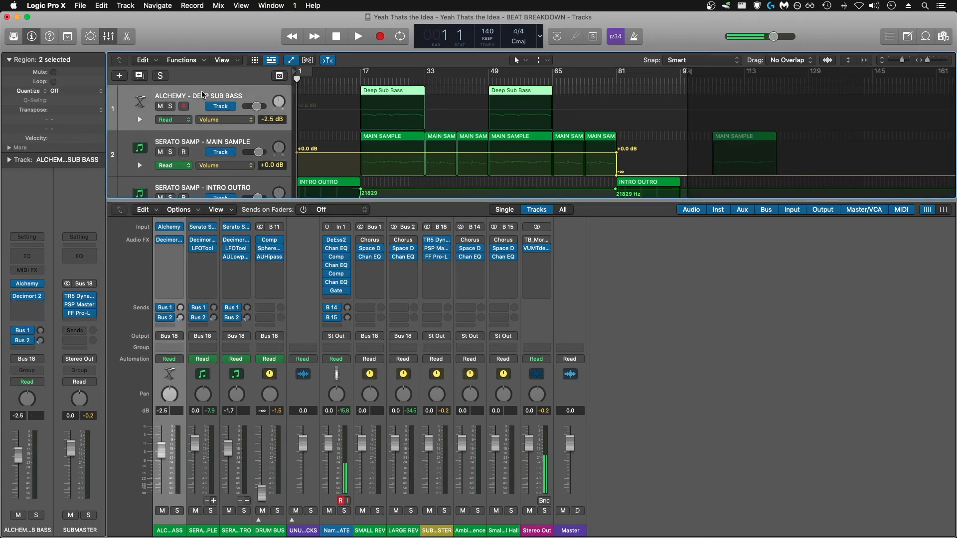
left_click(204, 143)
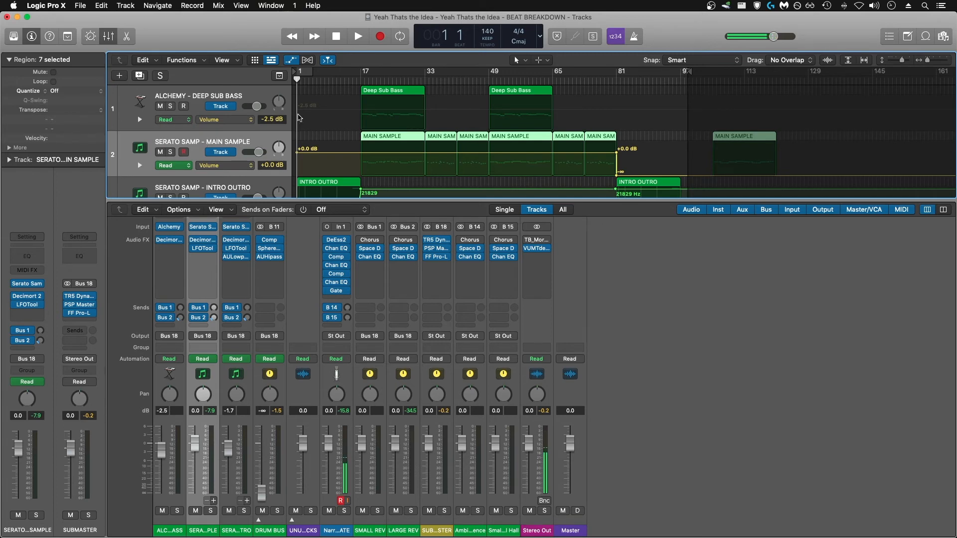
Solo the DEEP SUB BASS and MAIN SAMPLE tracks and play them together from bar 17
left_click(359, 80)
left_click(170, 106)
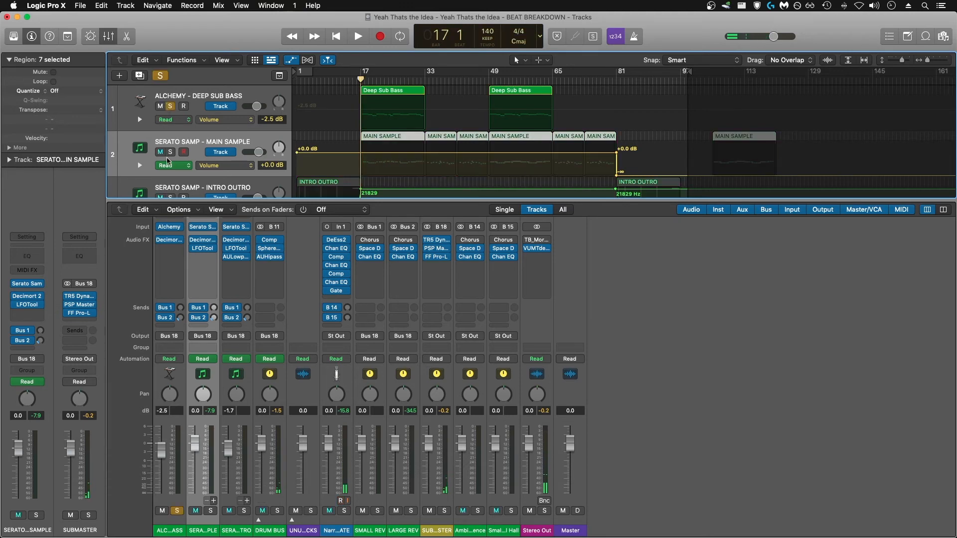
left_click(170, 152)
key("space")
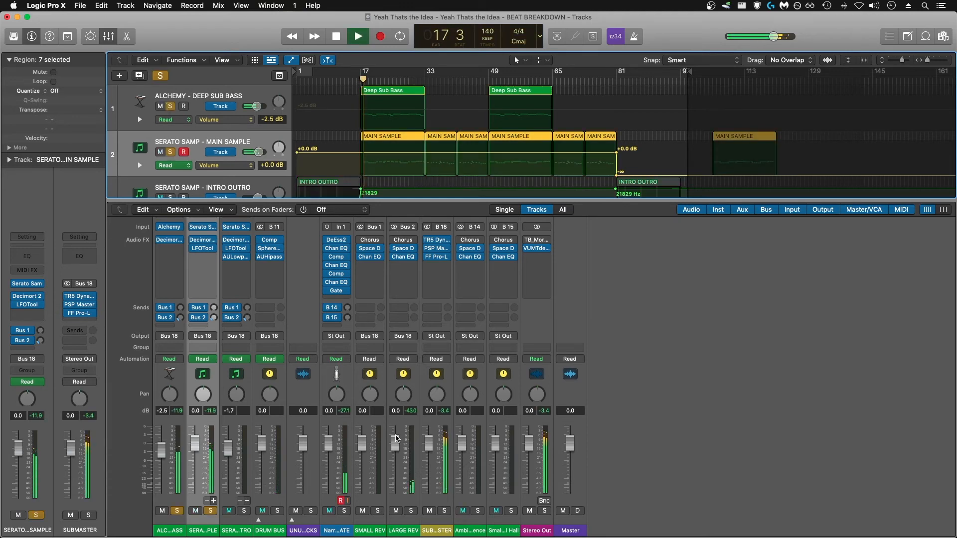
Solo the LARGE REV channel and unsolo both instrument tracks to hear the reverb return alone, then stop playback
left_click(411, 511)
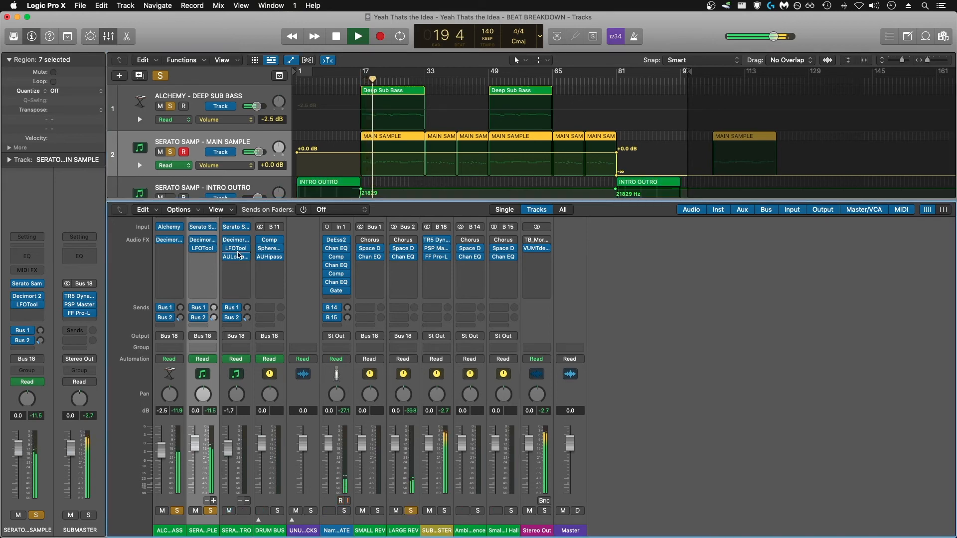
left_click(170, 152)
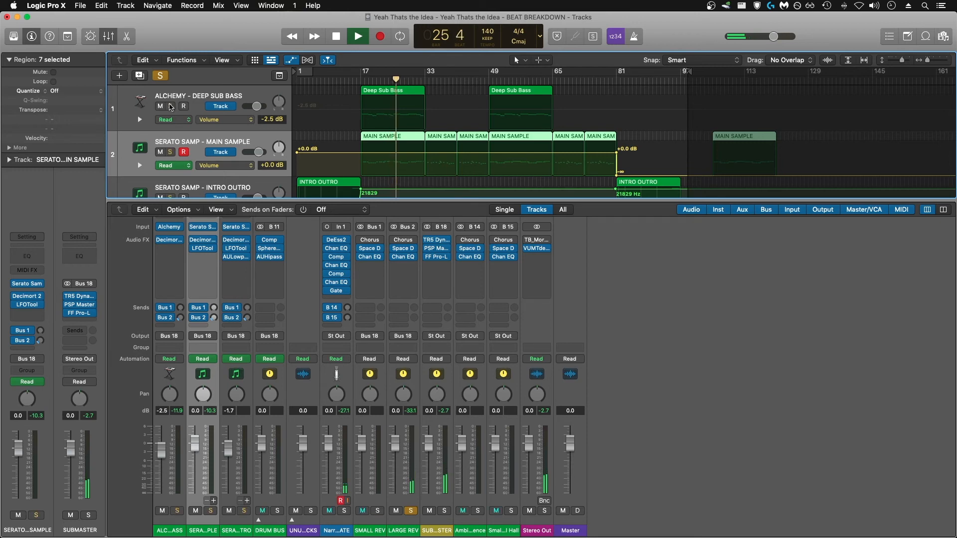
key("space")
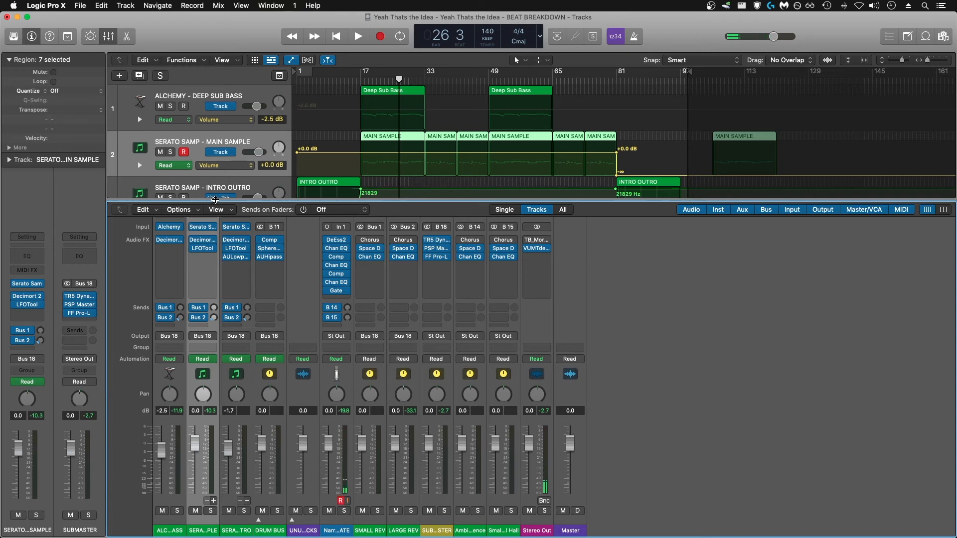
Display the SUBMASTER channel's TR5 Dyna-Mu compressor clear of its mixer strip and place the playhead at bar 17
mouse_move(436, 240)
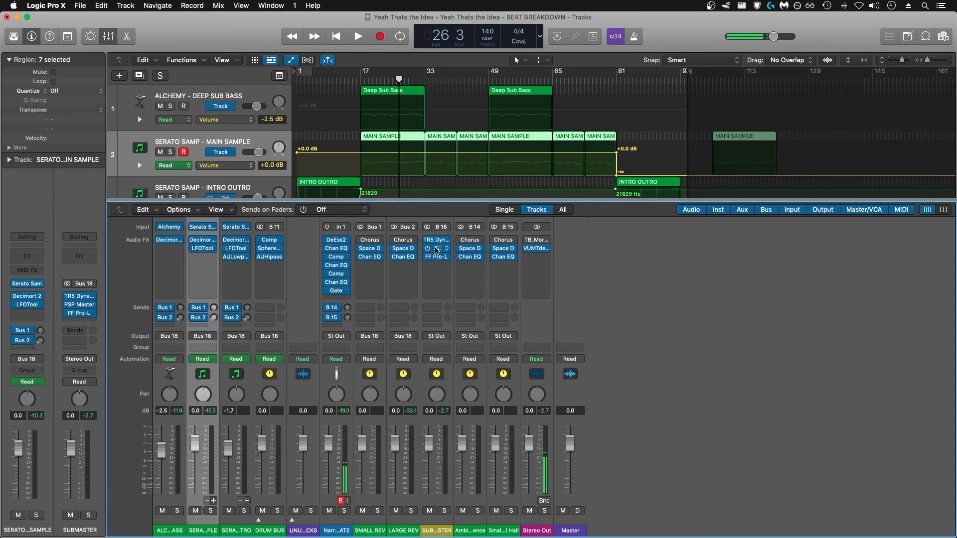
left_click(436, 240)
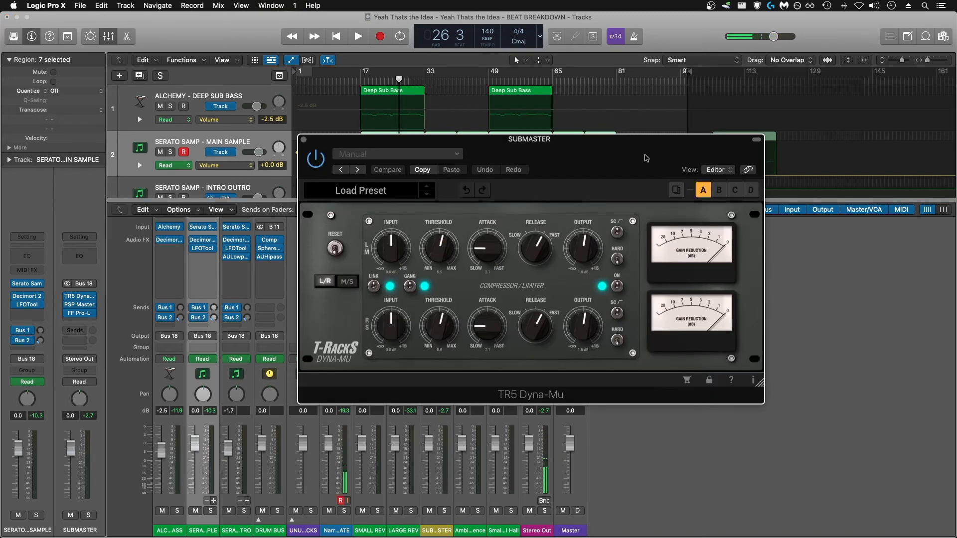
left_click_drag(646, 158, 774, 257)
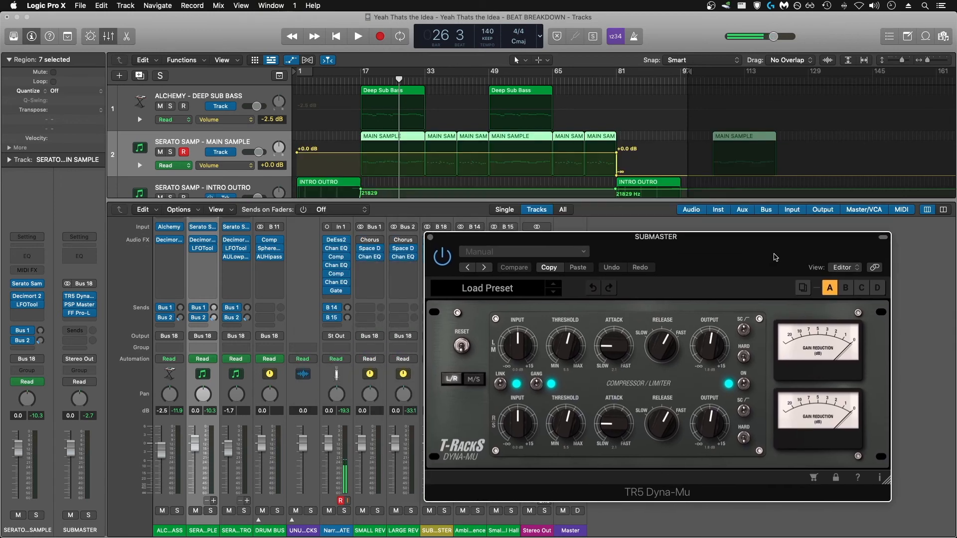
left_click(361, 82)
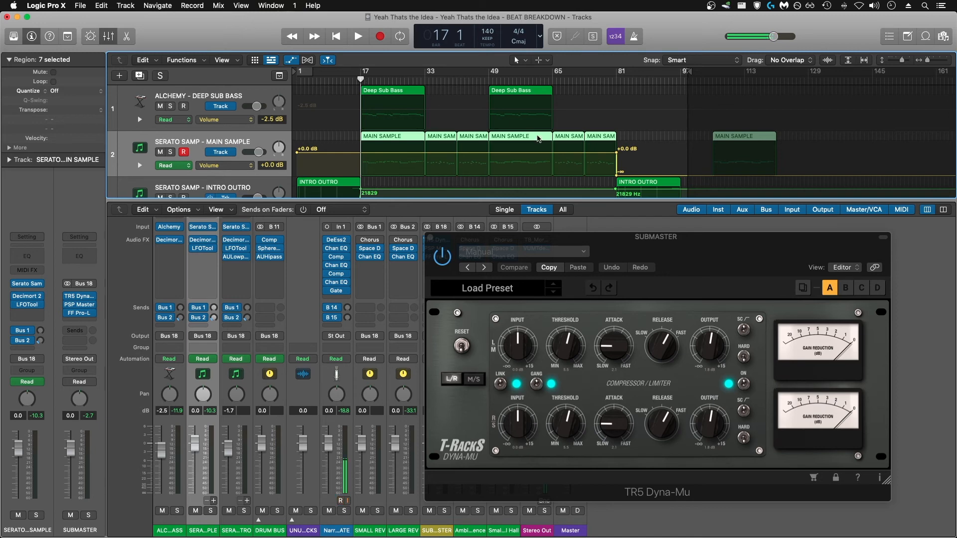
left_click_drag(716, 264, 757, 280)
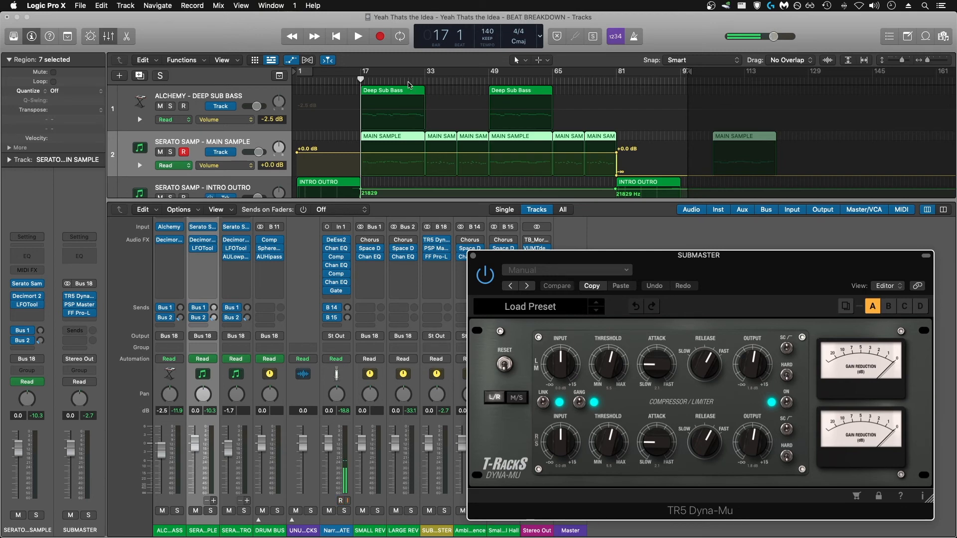
Play the soloed SUBMASTER from bar 17, compare Dyna-Mu bypassed and active, then stop and close the compressor
key("space")
left_click(444, 511)
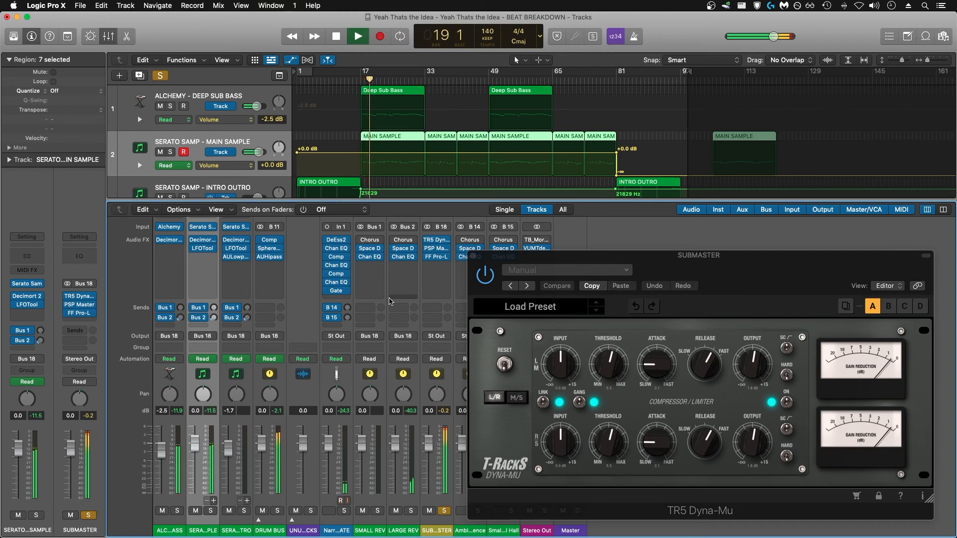
left_click(488, 280)
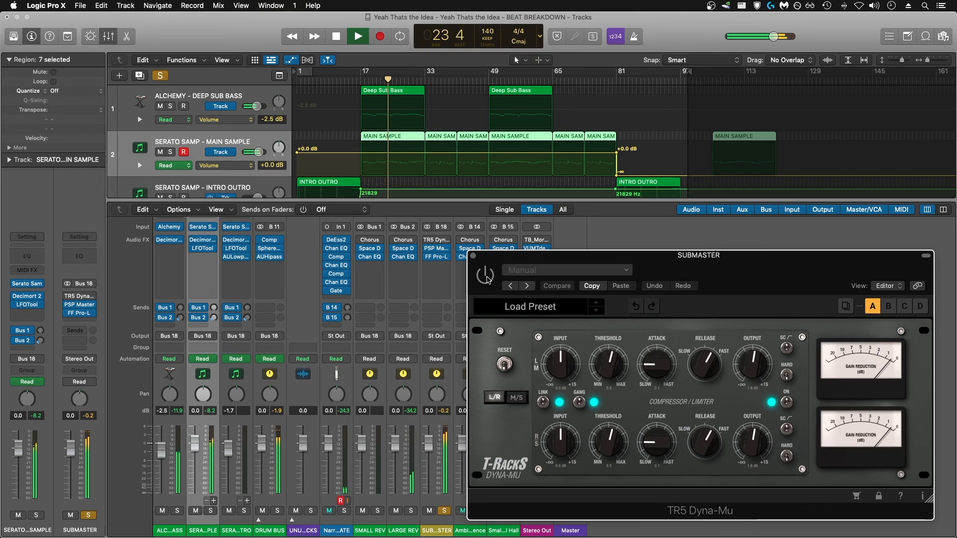
left_click(487, 277)
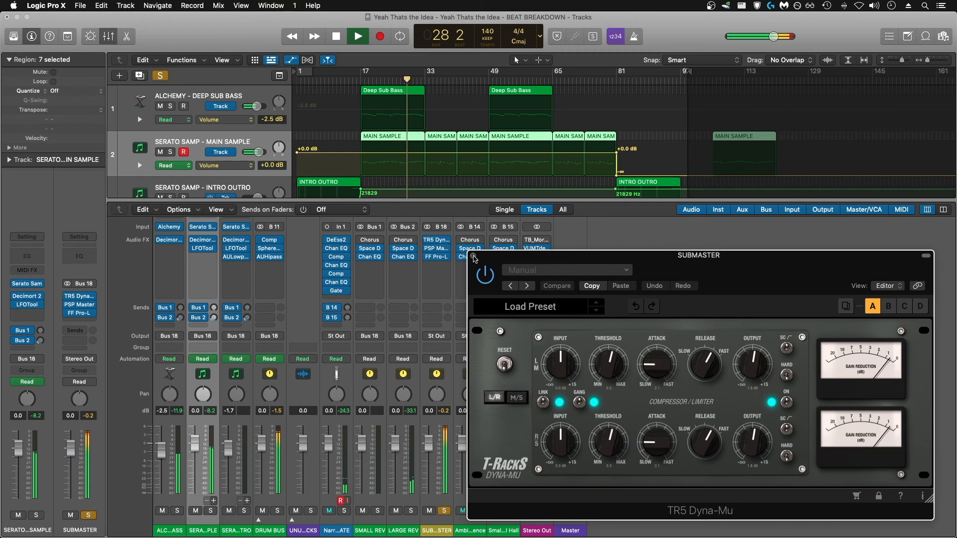
key("space")
left_click(473, 257)
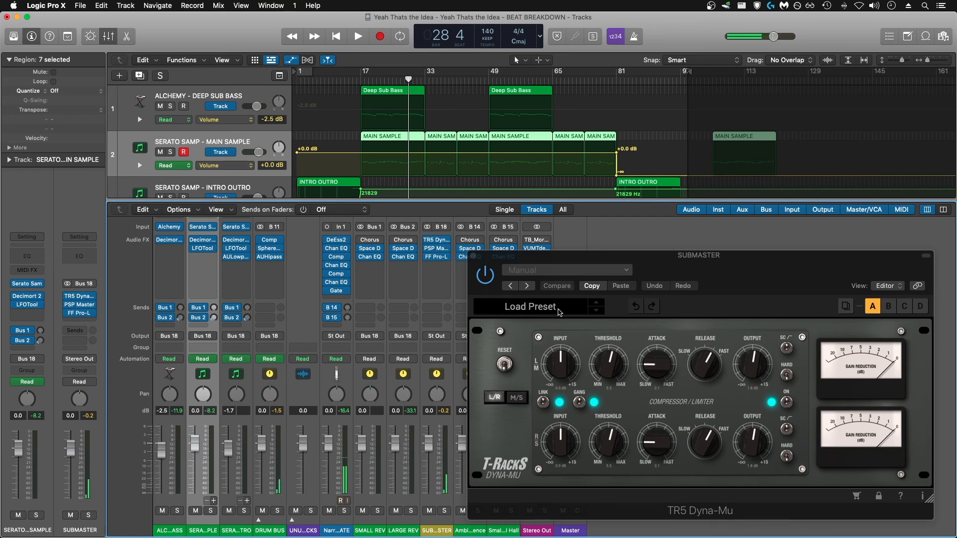
left_click(473, 256)
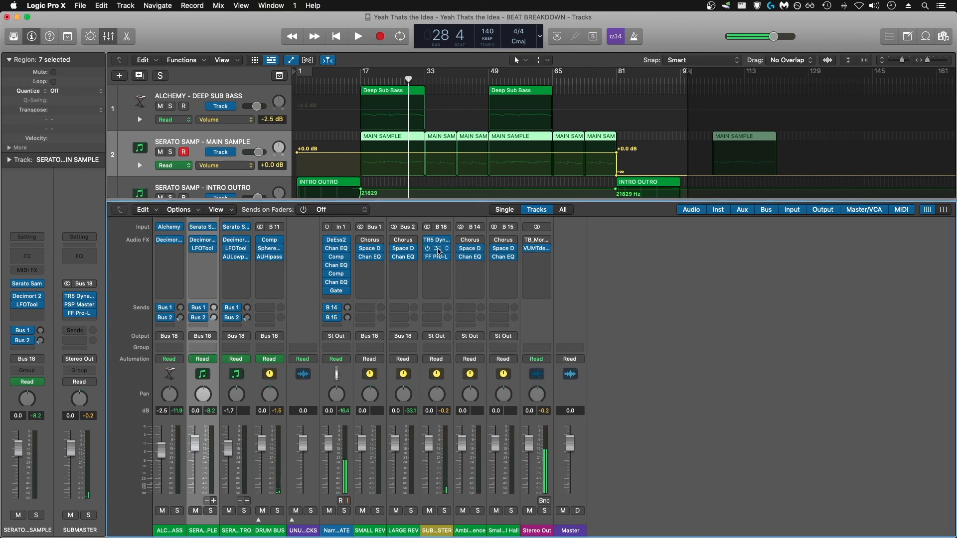
Examine the low-cut curve and band settings of the SUBMASTER's PSP MasterQ2 equalizer, then close it
left_click(438, 249)
left_click_drag(477, 145, 735, 220)
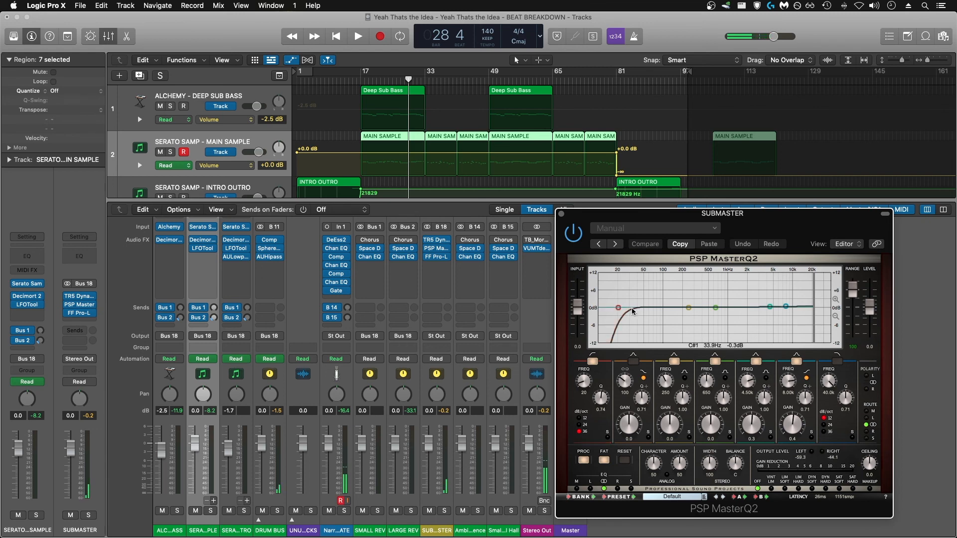
left_click(562, 216)
Display the SUBMASTER's FF Pro-L limiter beside the tracks' channels and play the soloed SUBMASTER to watch its limiting
left_click(436, 257)
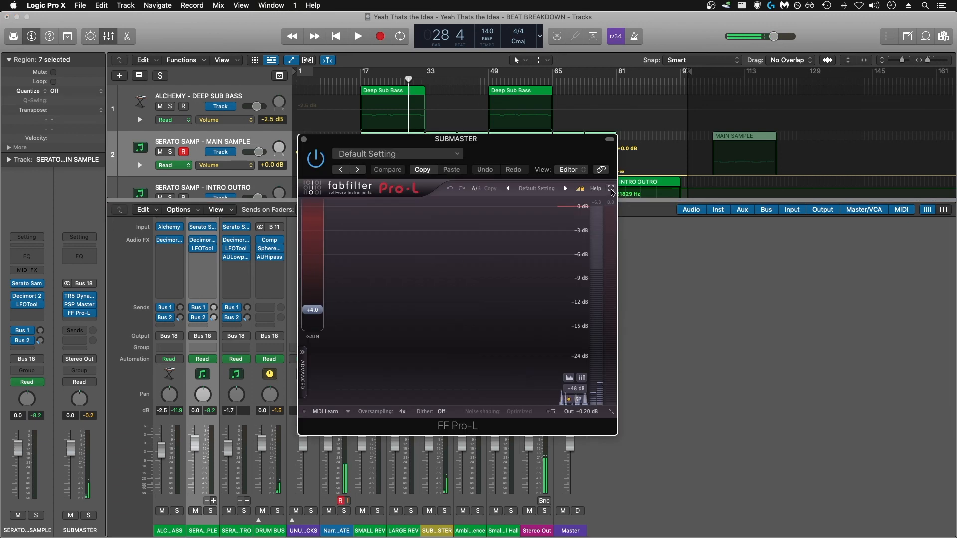
left_click_drag(570, 149, 776, 226)
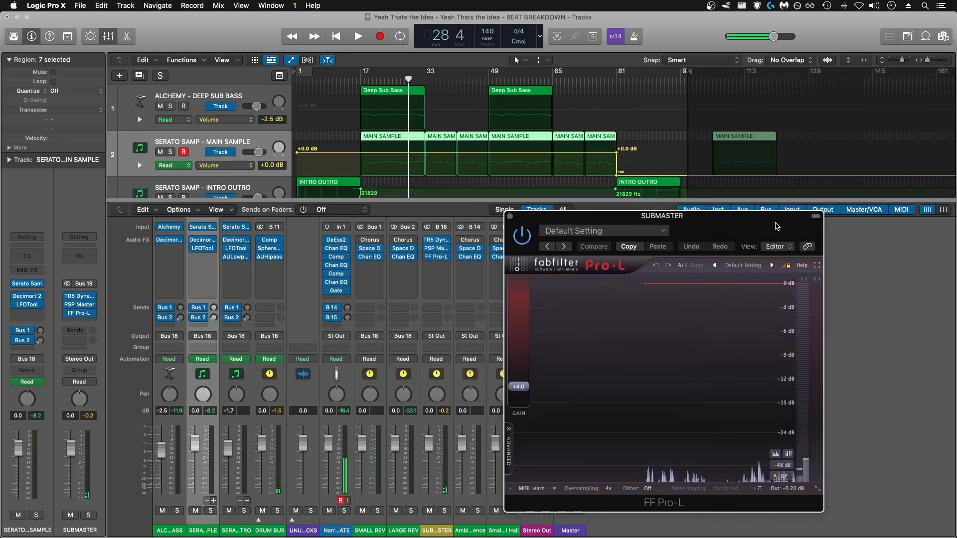
mouse_move(526, 393)
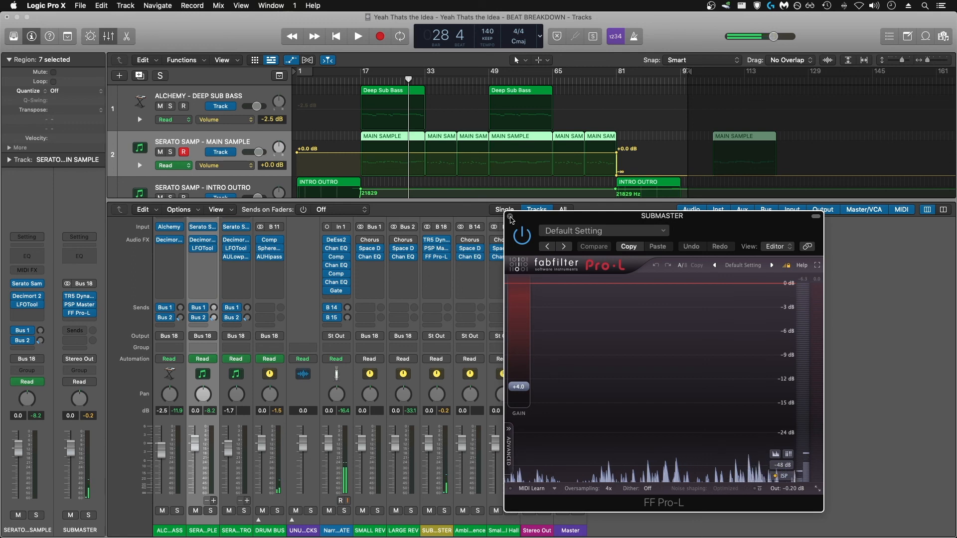
left_click(444, 510)
key("space")
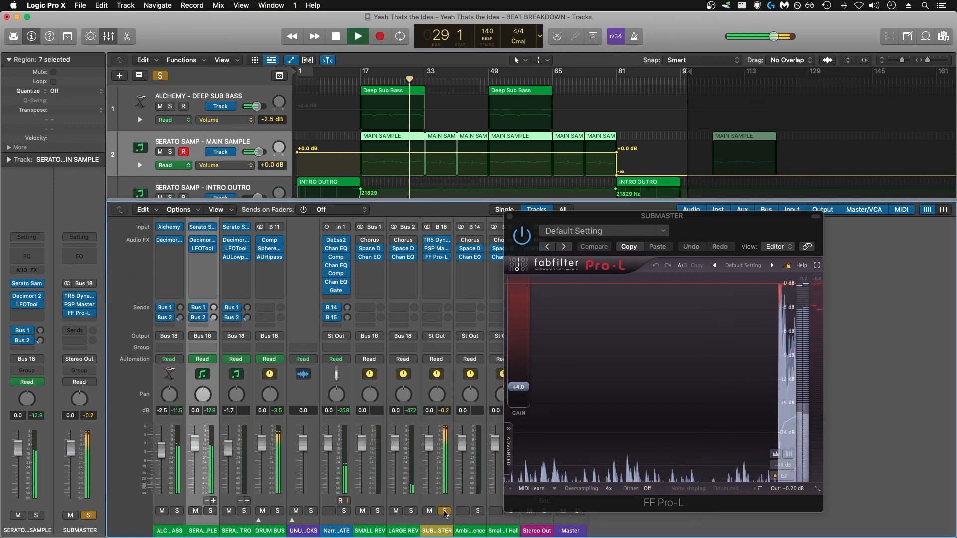